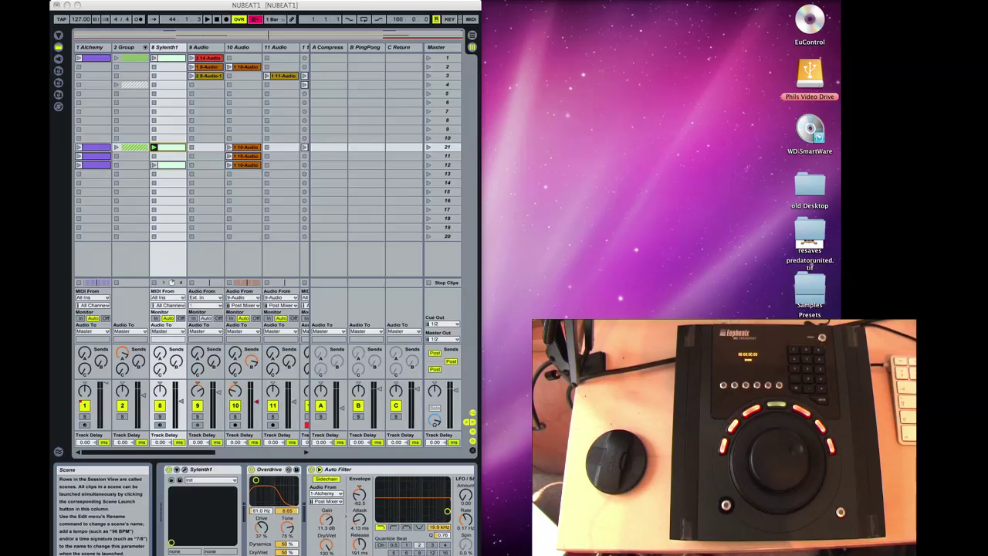
Open the EuControl Settings window.
left_click(139, 2)
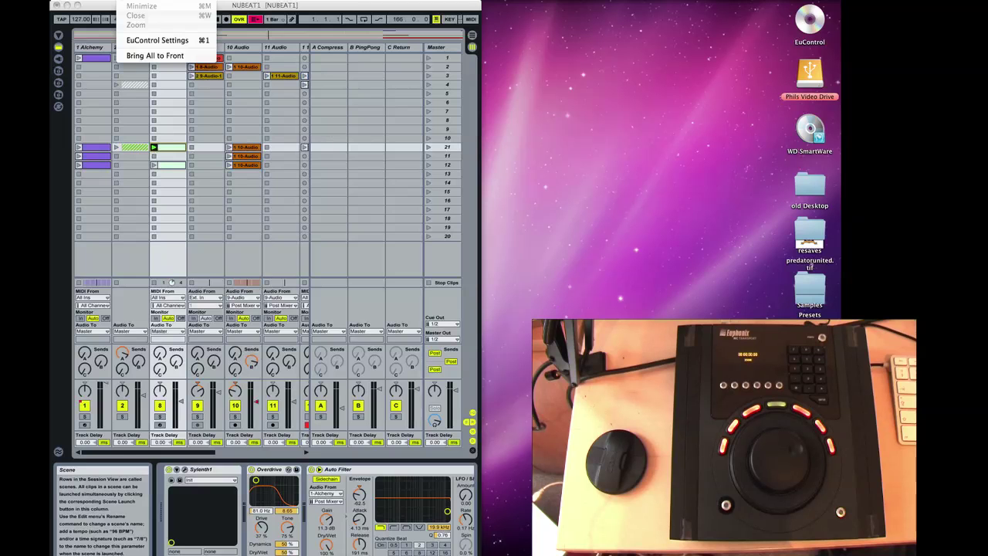
left_click(154, 40)
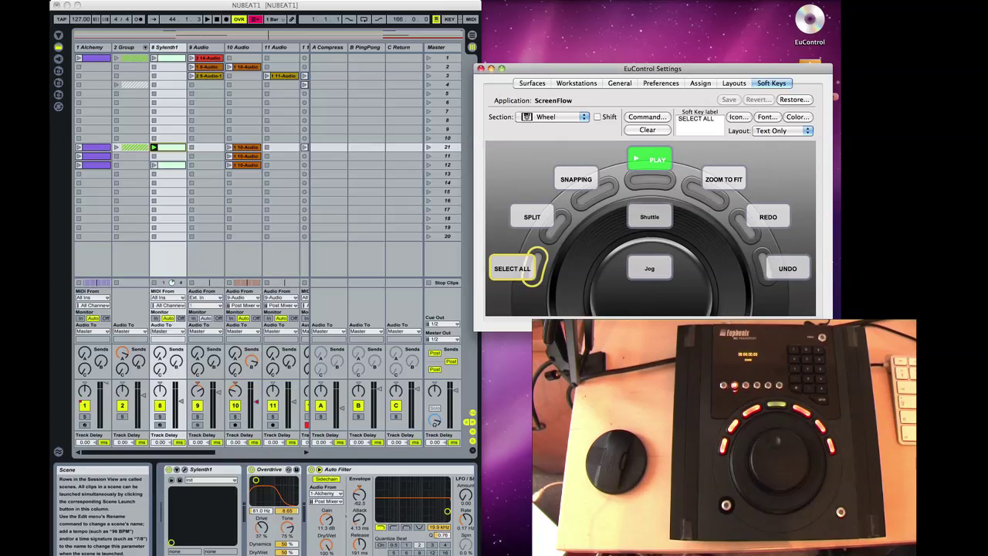
Switch to System Preferences, open the Euphonix pane and select the Live entry to check its protocol and MIDI ports.
left_click(503, 550)
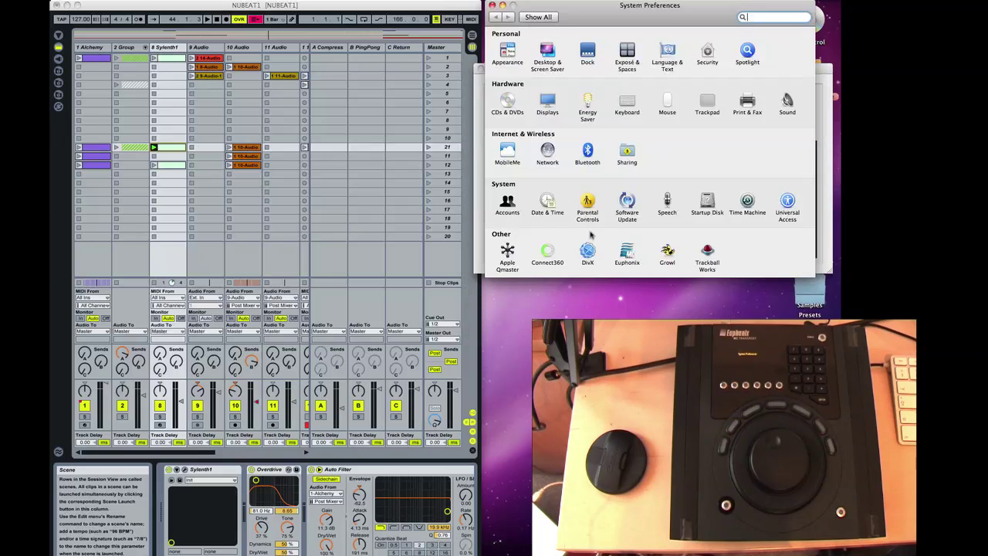
left_click(627, 261)
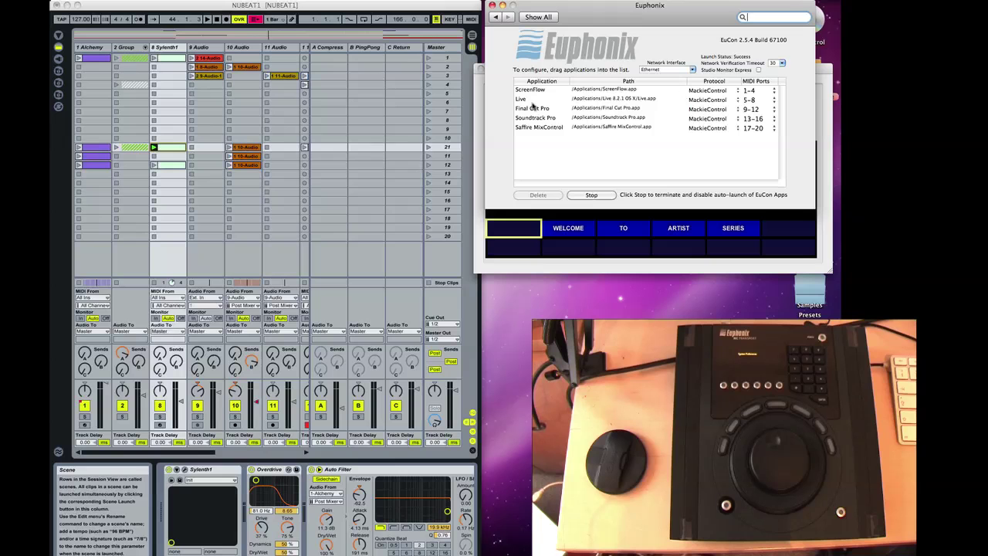
left_click(709, 103)
left_click(709, 103)
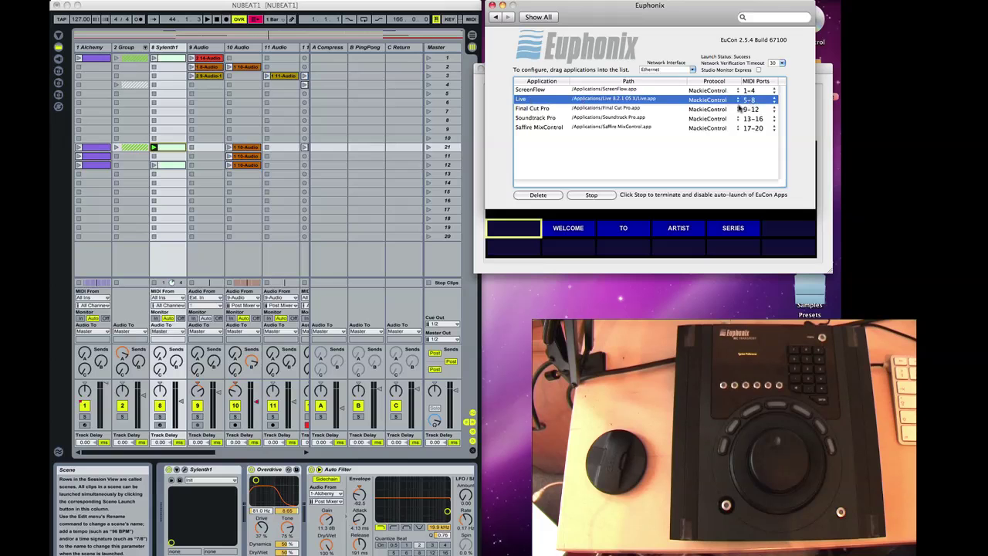
Switch to Live, open its preferences and set control surface 1 to MackieControl Classic.
left_click(148, 102)
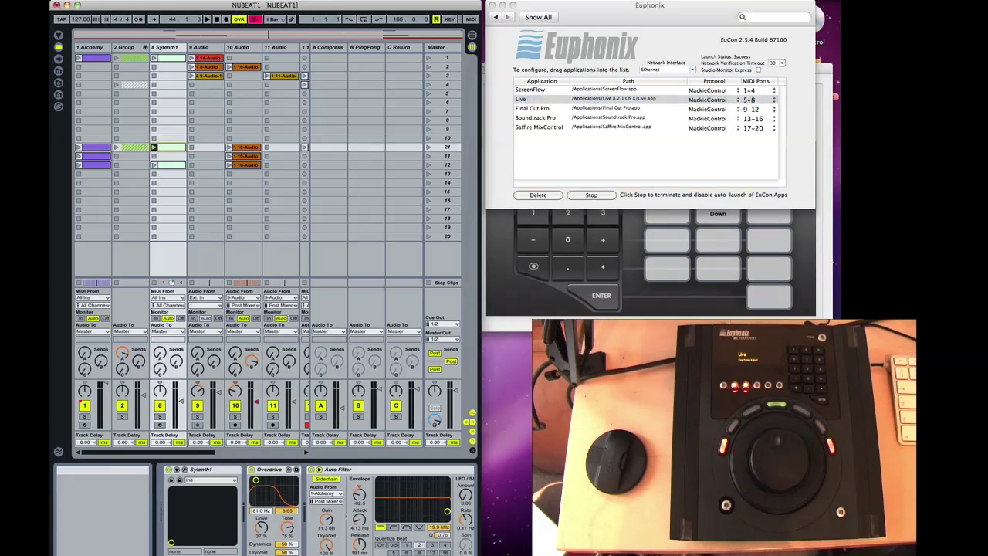
left_click(85, 1)
left_click(93, 23)
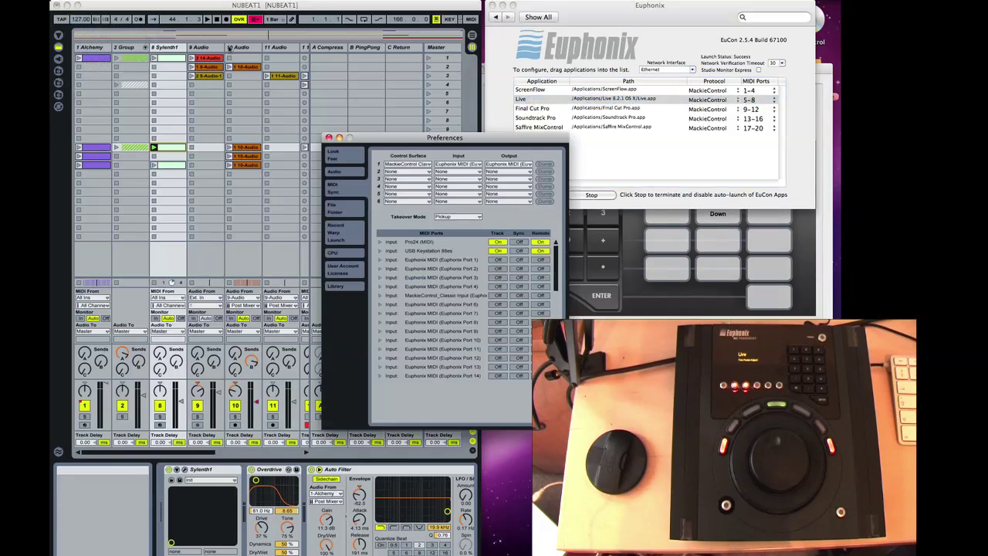
left_click(410, 168)
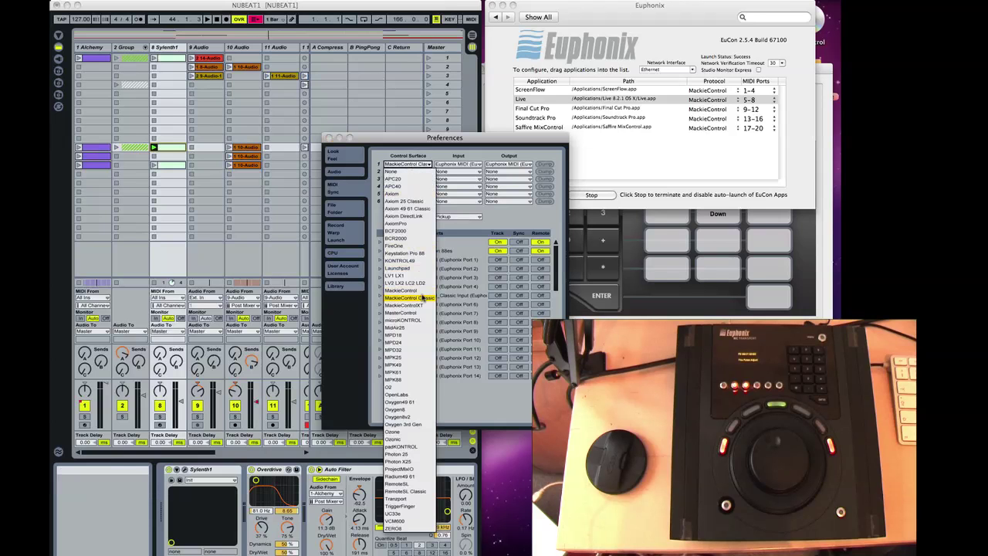
left_click(423, 297)
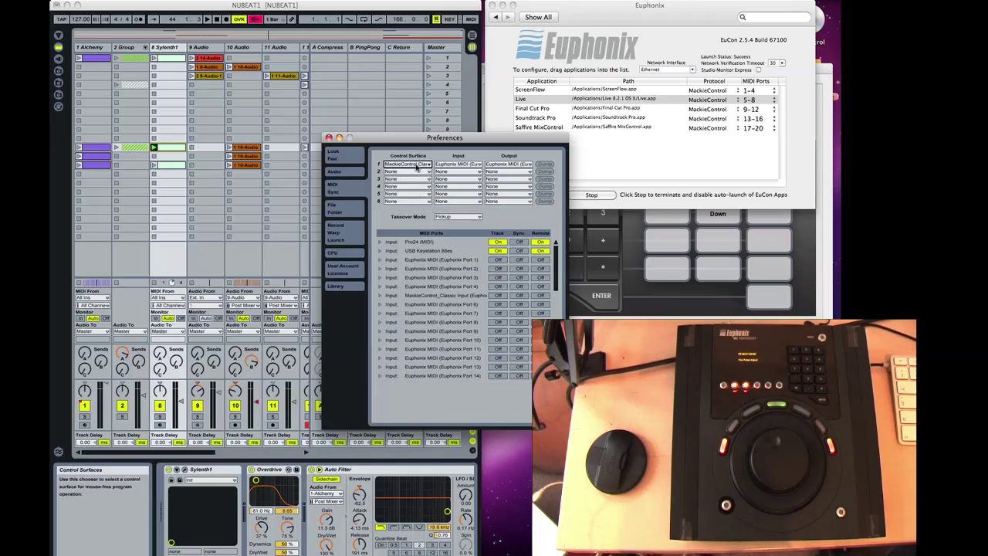
left_click(418, 166)
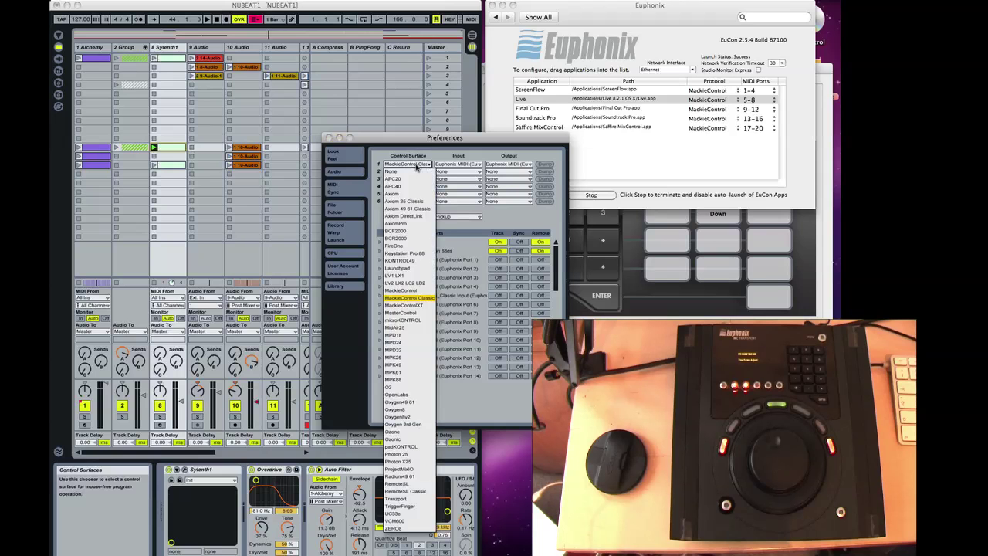
left_click(417, 297)
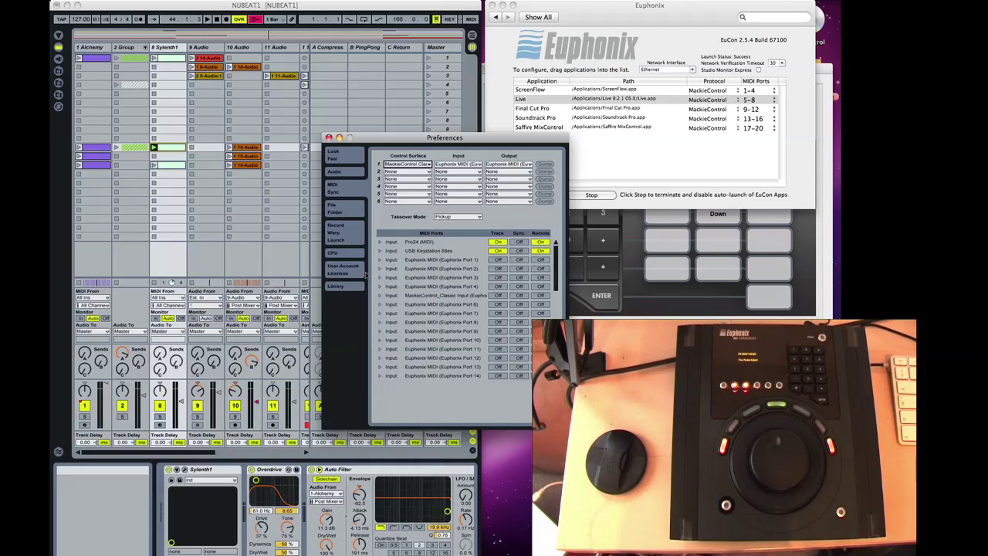
Set control surface 1's input and output to Euphonix MIDI (Euphonix Port 5) and close the preferences.
left_click(469, 168)
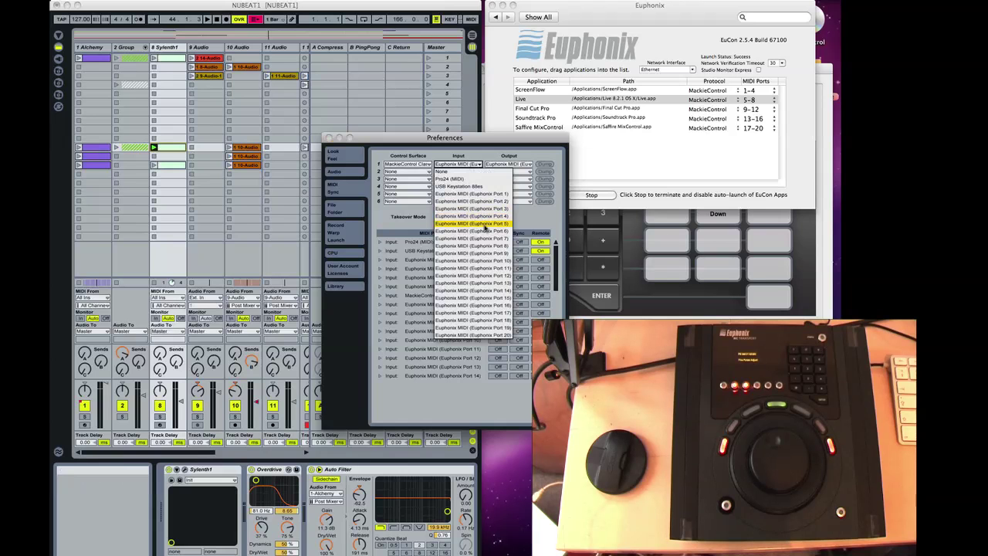
left_click(485, 226)
left_click(507, 165)
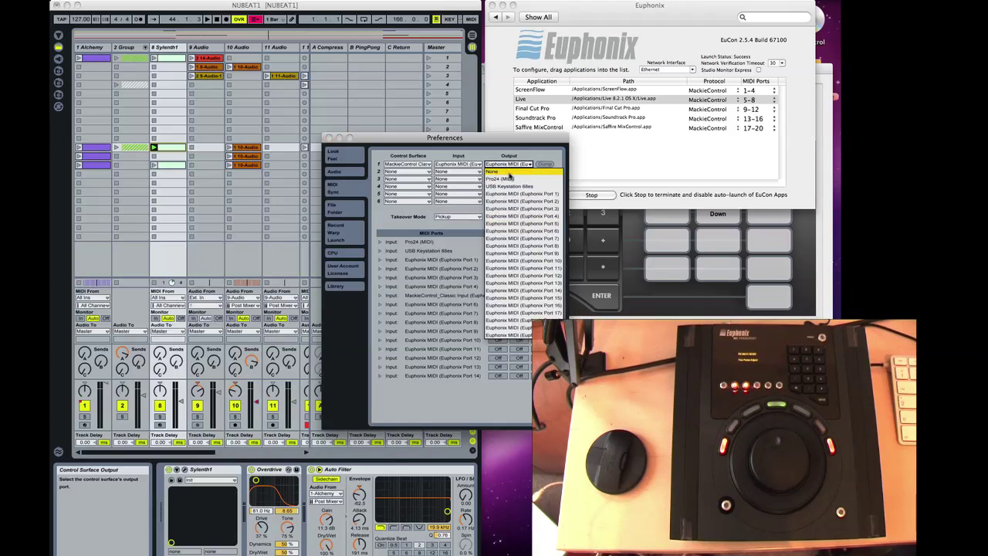
left_click(524, 223)
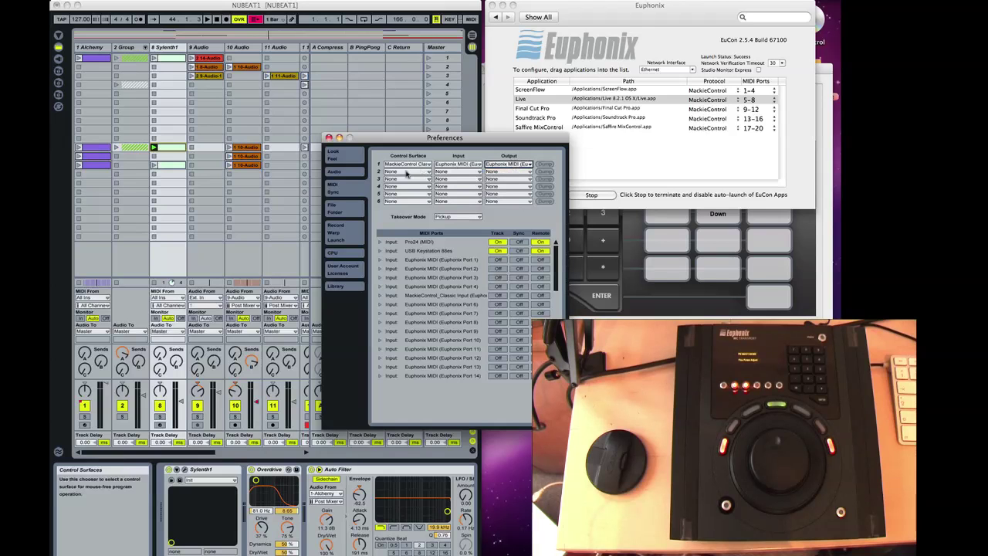
left_click(329, 137)
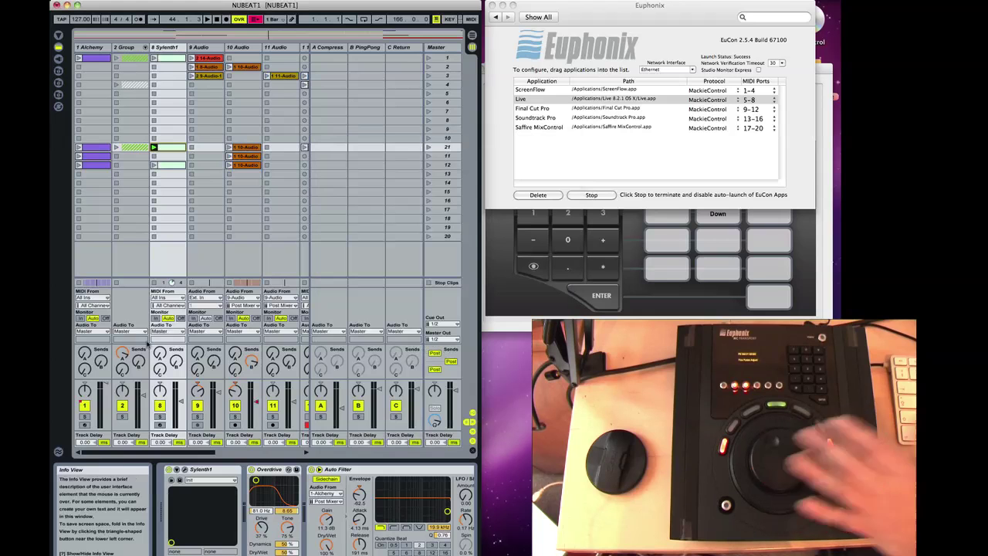
Close the Euphonix preference pane and bring the EuControl Settings window back into focus.
left_click(500, 10)
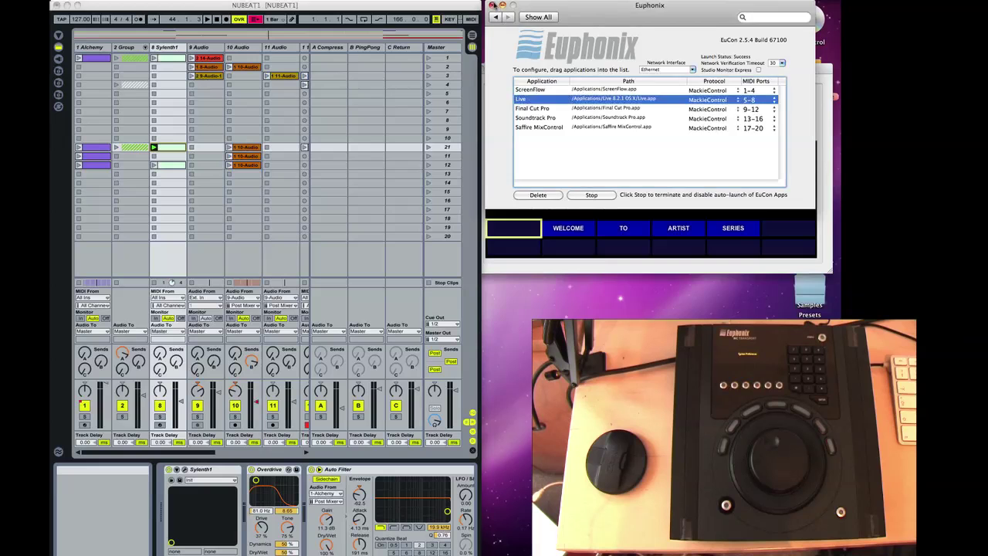
left_click(491, 5)
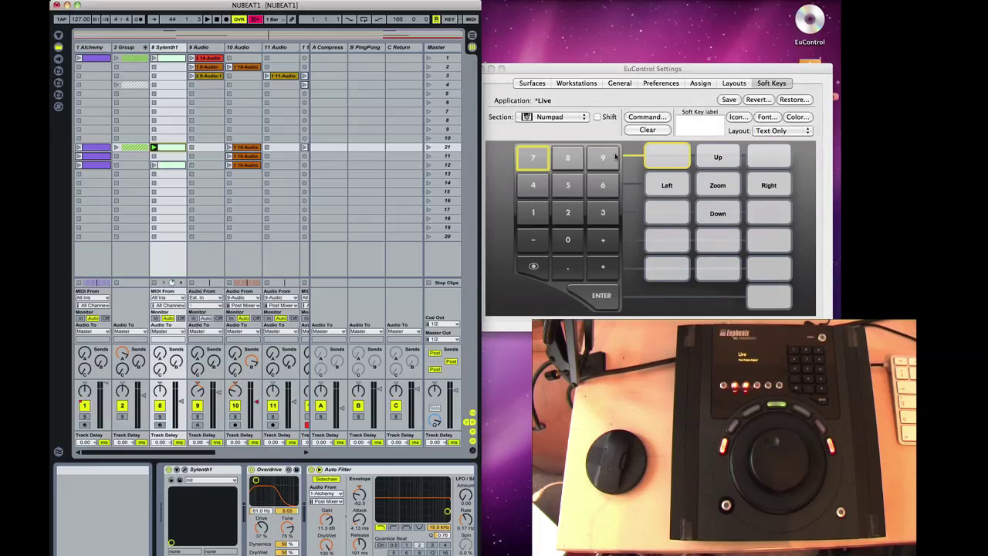
left_click(576, 72)
left_click_drag(576, 72, 580, 70)
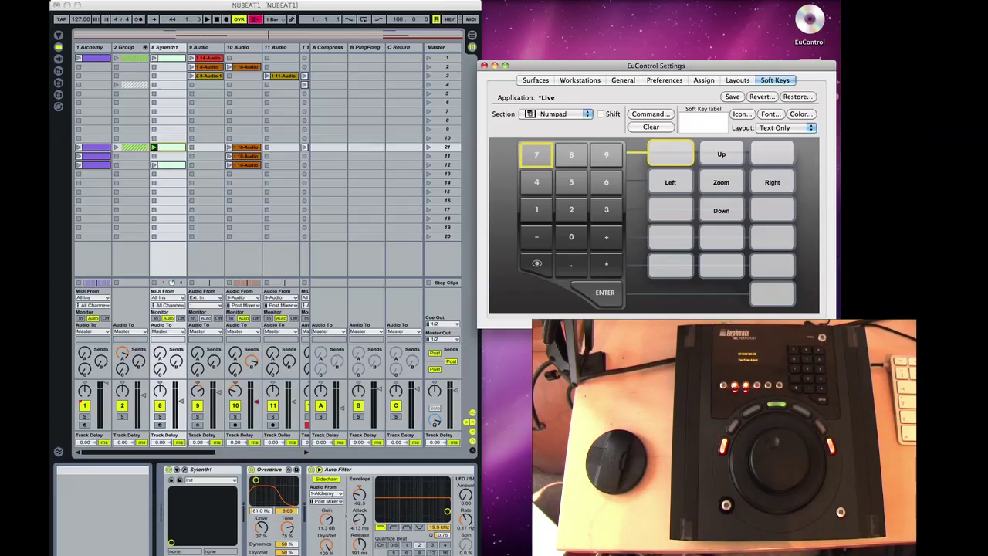
left_click(139, 1)
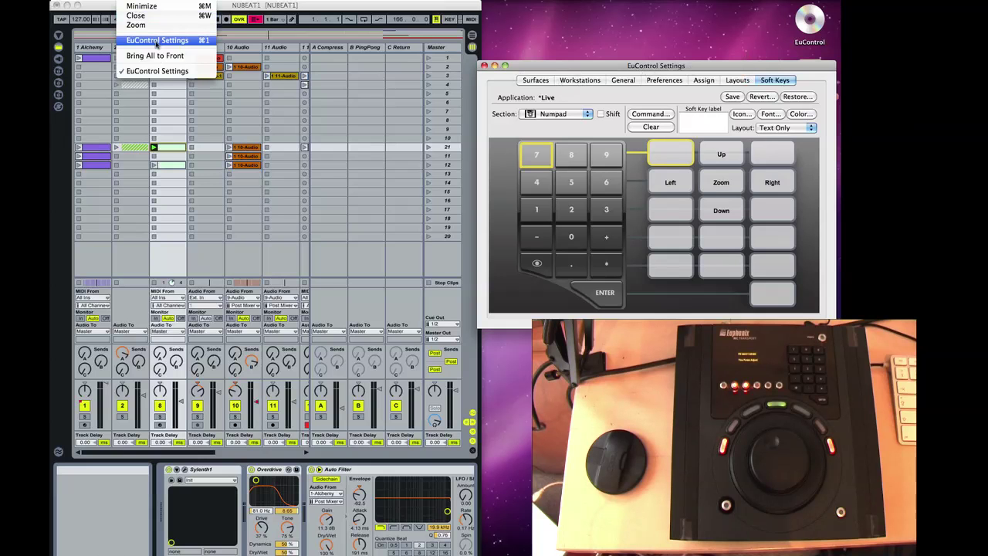
left_click(571, 67)
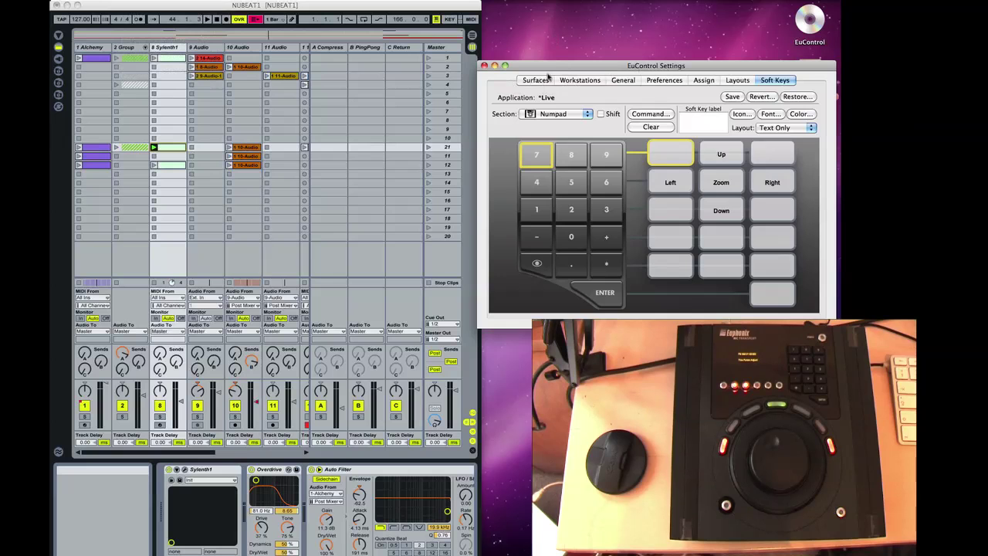
Review EuControl's surfaces, workstations, general, preferences, assign and layouts settings, ending on the soft keys for Live.
left_click(538, 80)
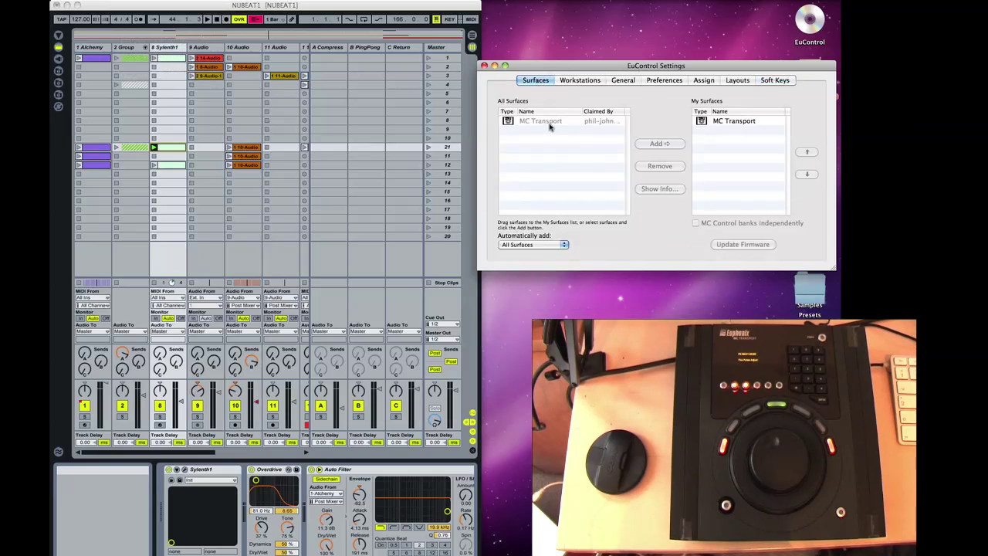
left_click(579, 85)
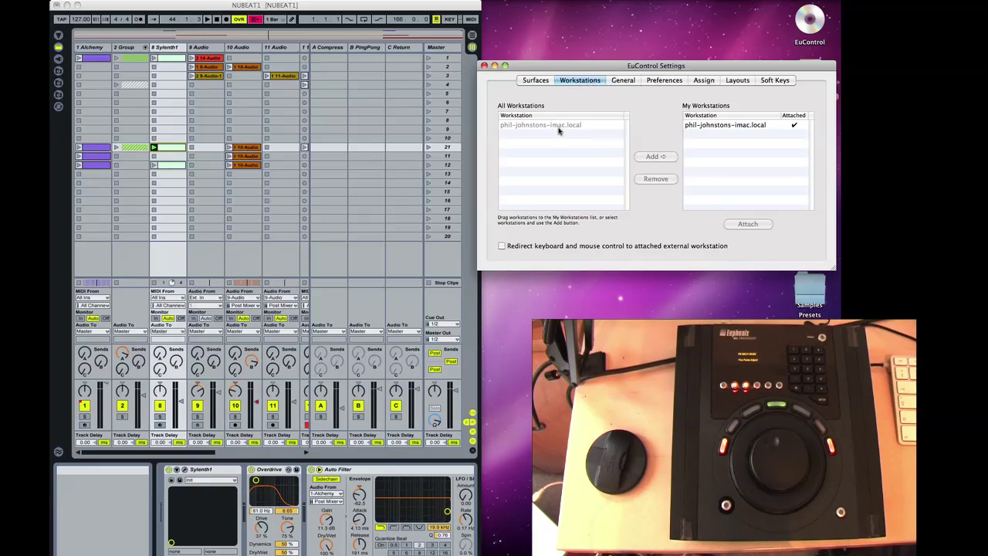
left_click(622, 81)
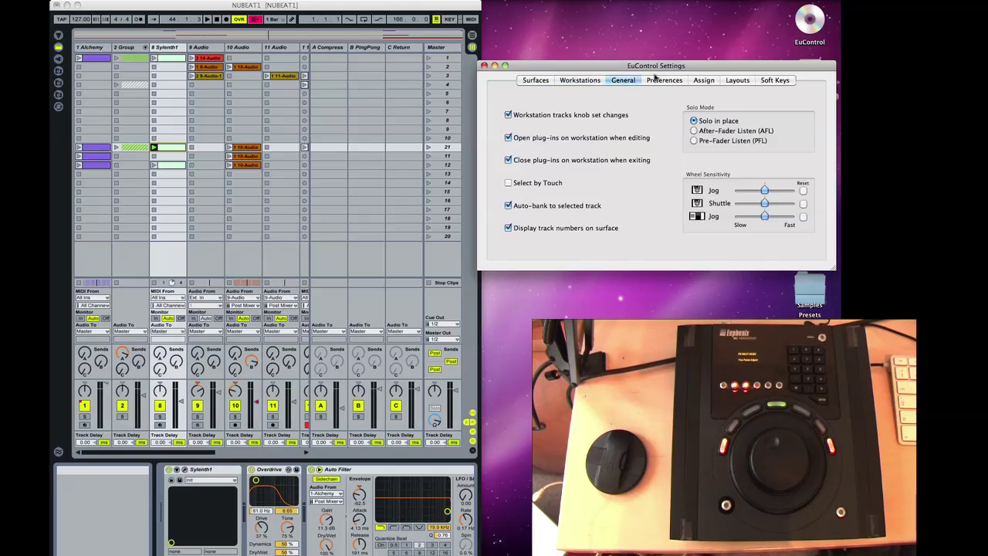
left_click(658, 82)
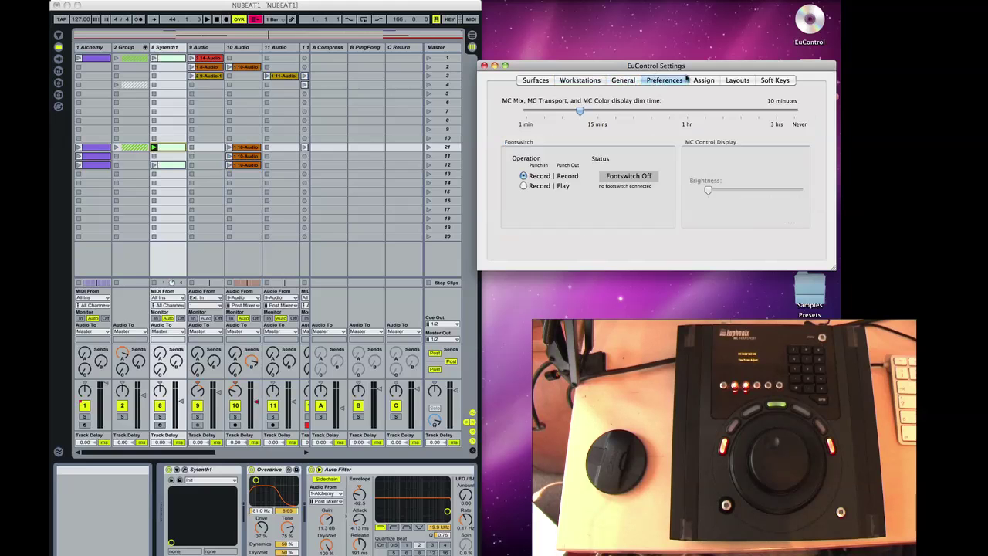
left_click(700, 80)
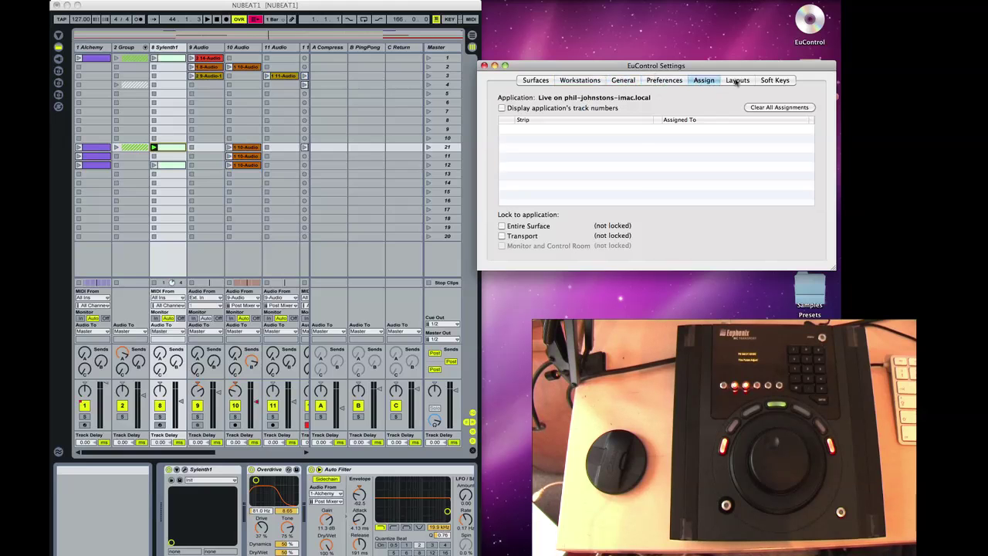
left_click(737, 82)
left_click(773, 81)
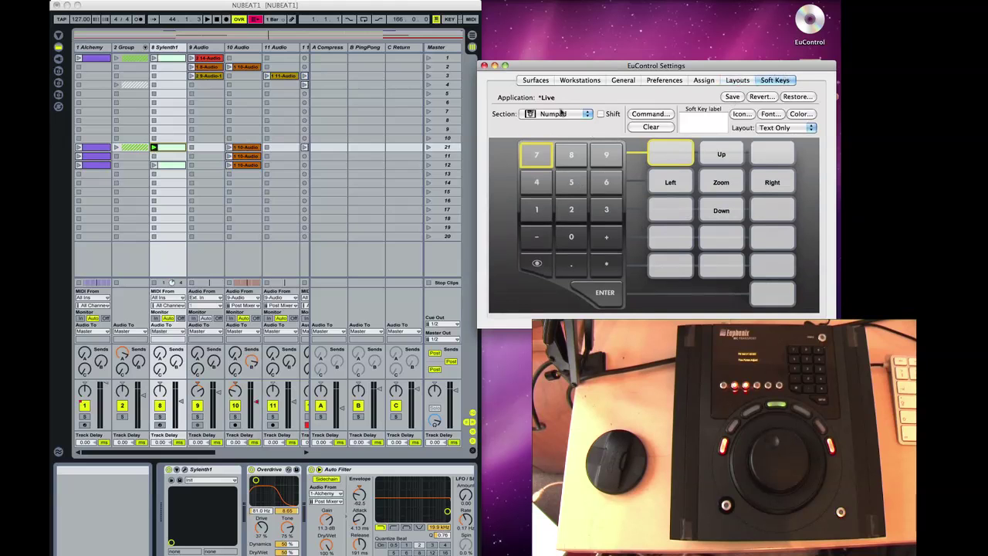
Examine Live's soft-key assignments for the Softkeys and Numpad sections, ending on the MC Transport's Wheel section.
left_click(555, 113)
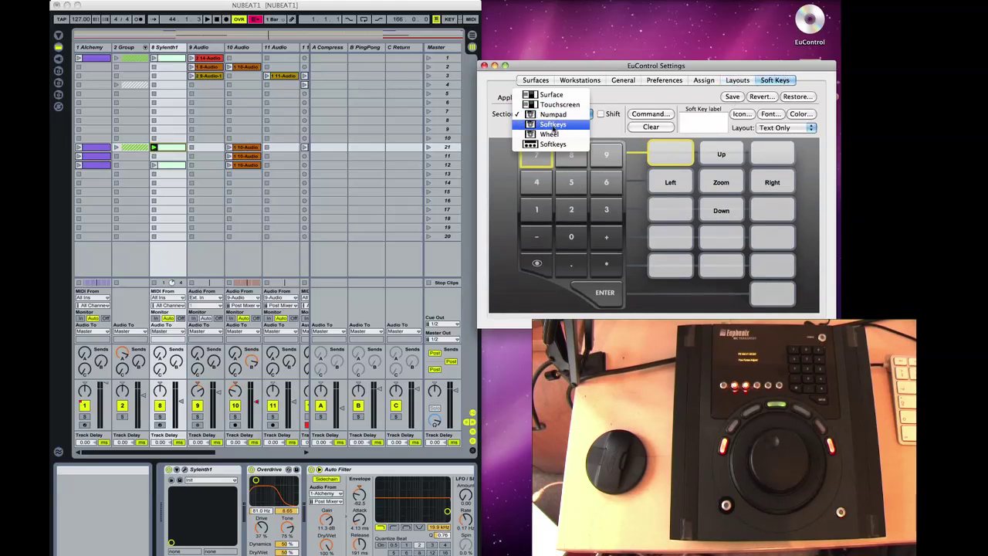
left_click(549, 135)
left_click(555, 114)
left_click(551, 124)
left_click(550, 114)
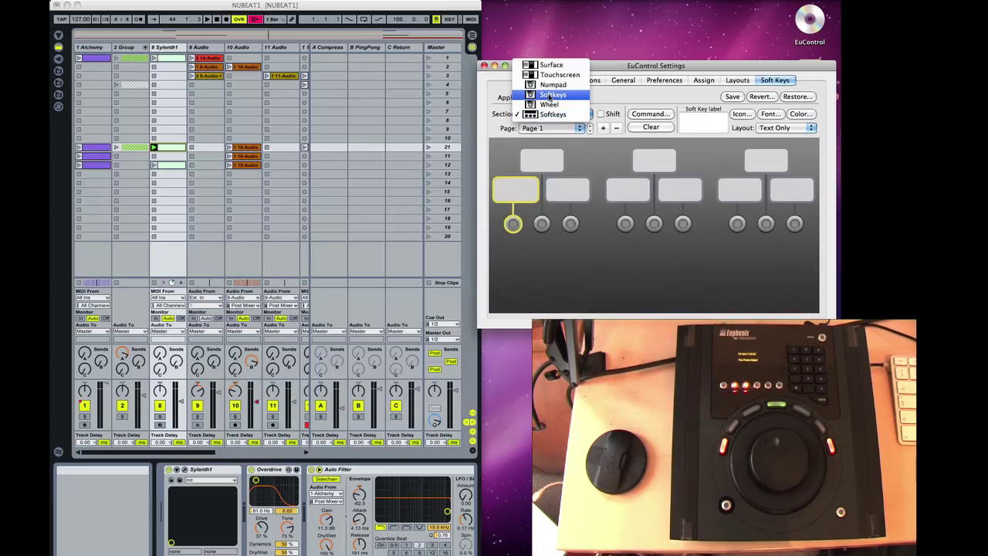
left_click(552, 94)
left_click(555, 115)
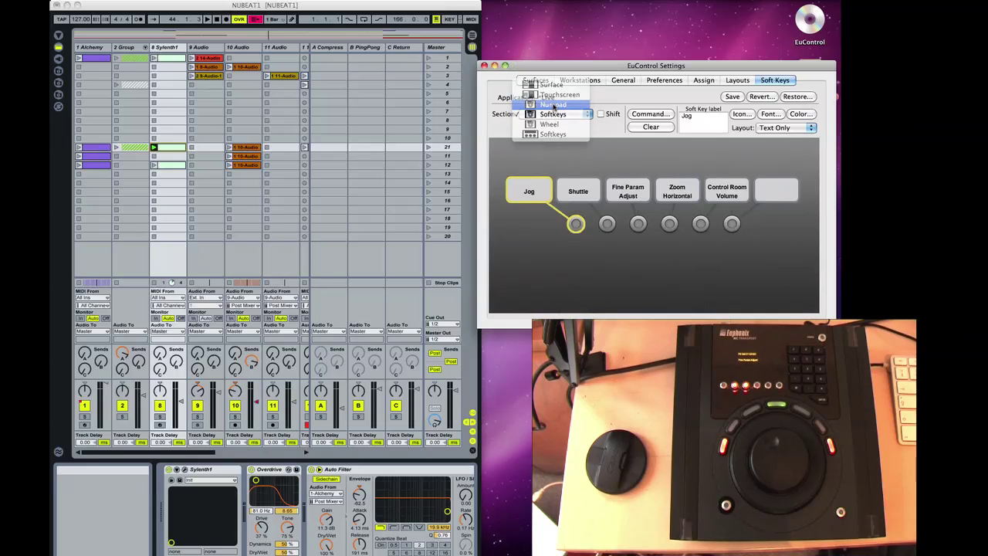
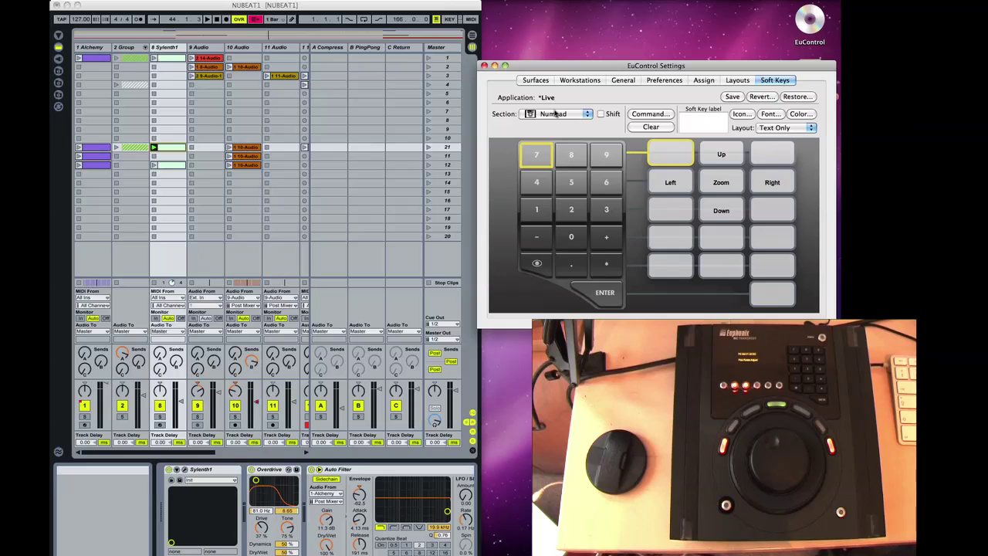
left_click(554, 114)
left_click(558, 135)
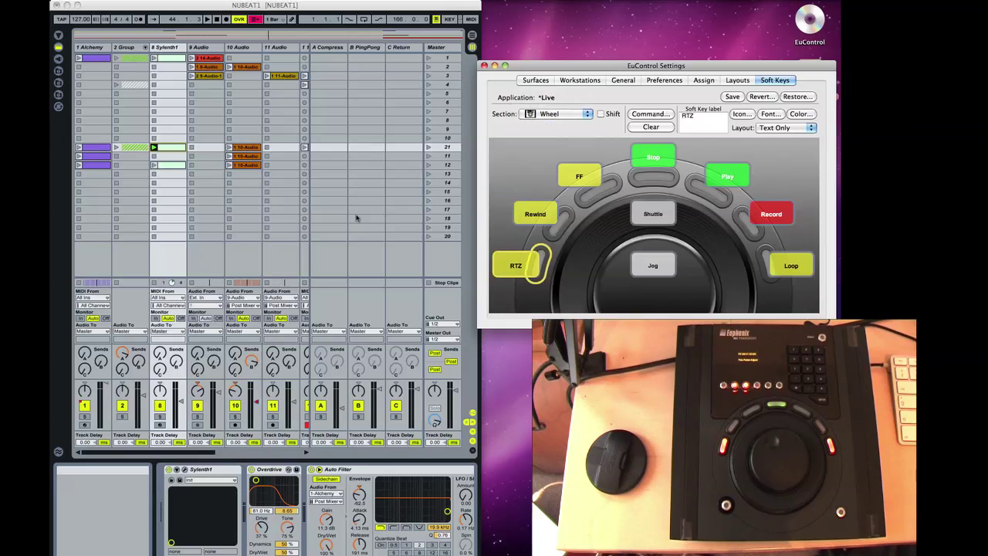
Switch to Live and change the NUBEAT1 set to Arrangement View.
left_click(207, 253)
key("Tab")
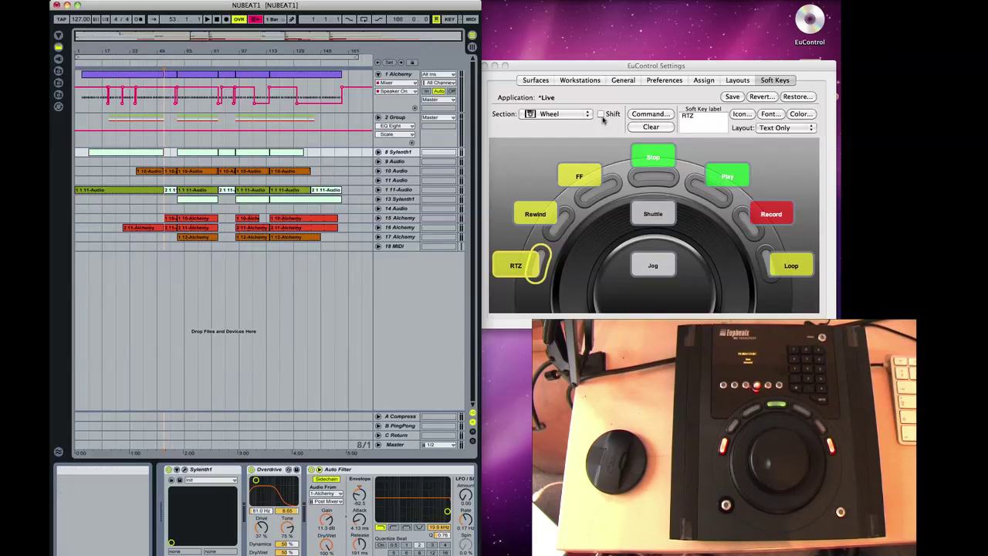
In EuControl, select the Fine Param Adjust key in the MC Transport's Softkeys section and revert Live's soft-key set.
left_click(565, 114)
left_click(563, 109)
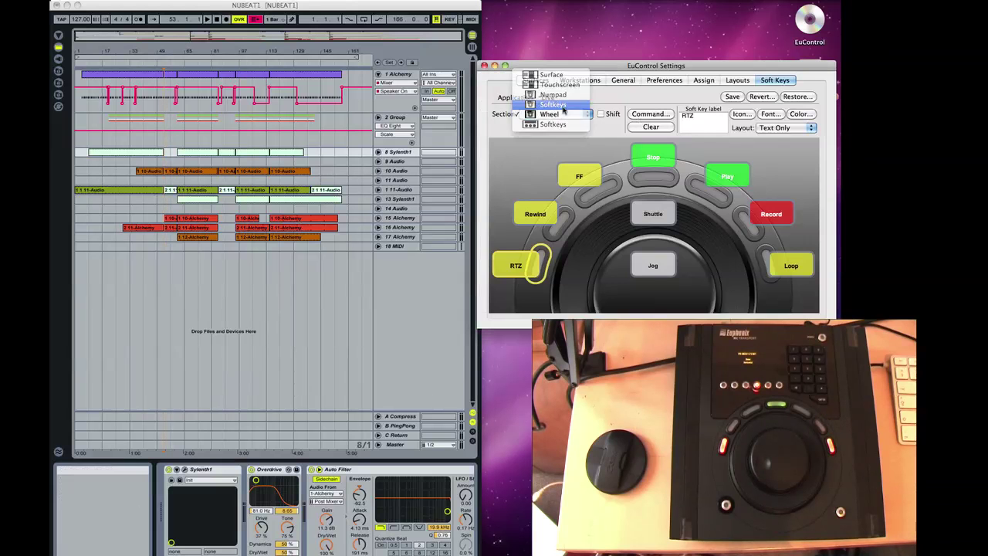
left_click(635, 193)
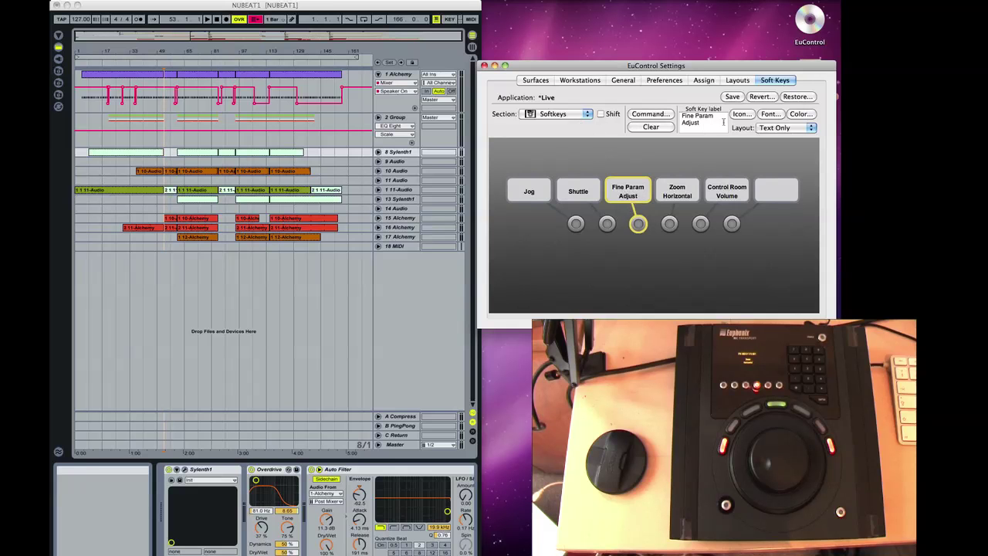
left_click(757, 100)
left_click(525, 193)
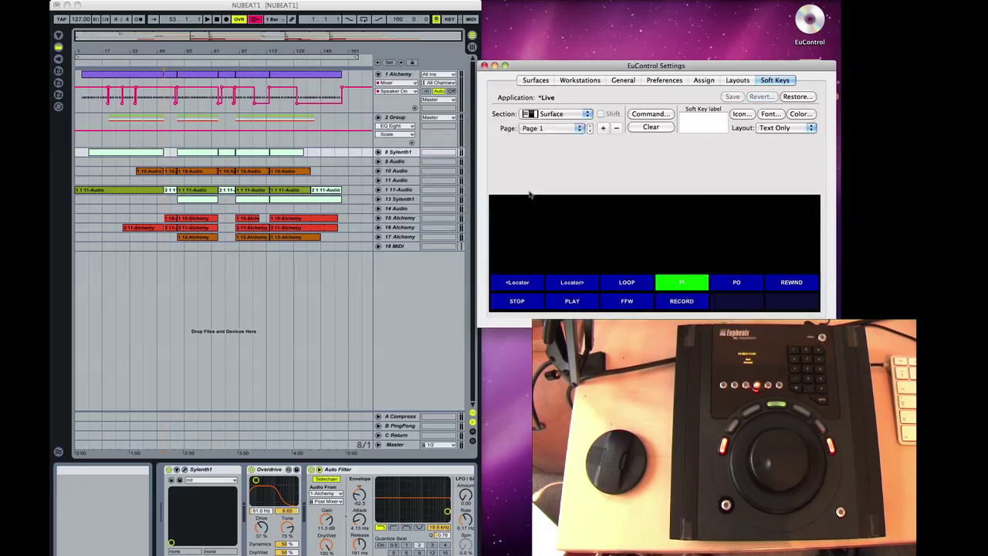
Examine the command assigned to the Fine Param Adjust key in the MC Transport's Softkeys section.
left_click(538, 113)
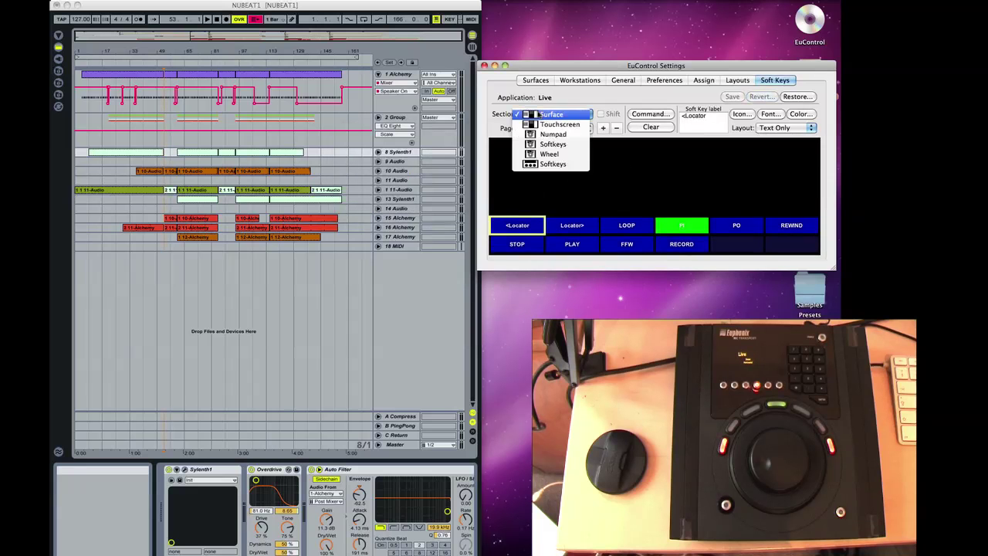
left_click(541, 152)
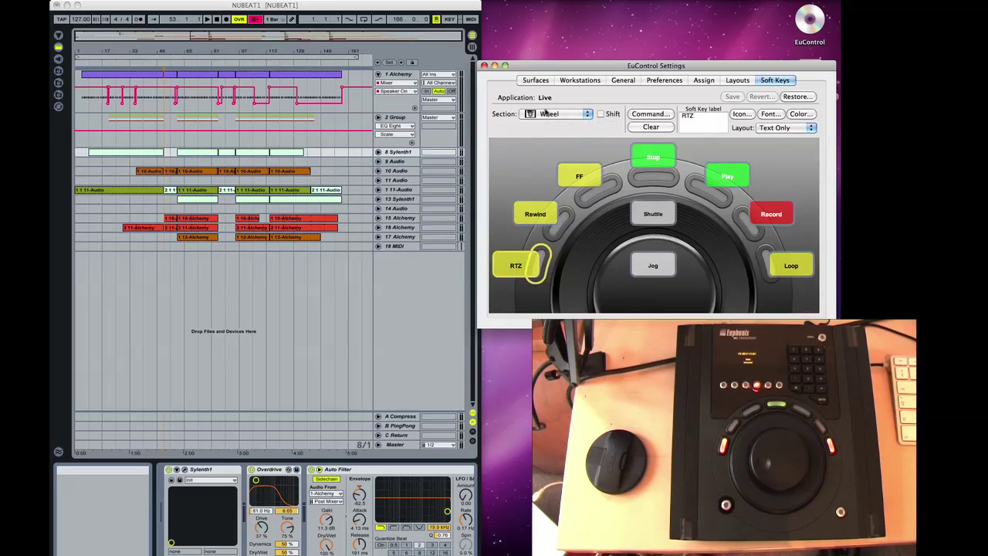
left_click(547, 113)
left_click(548, 104)
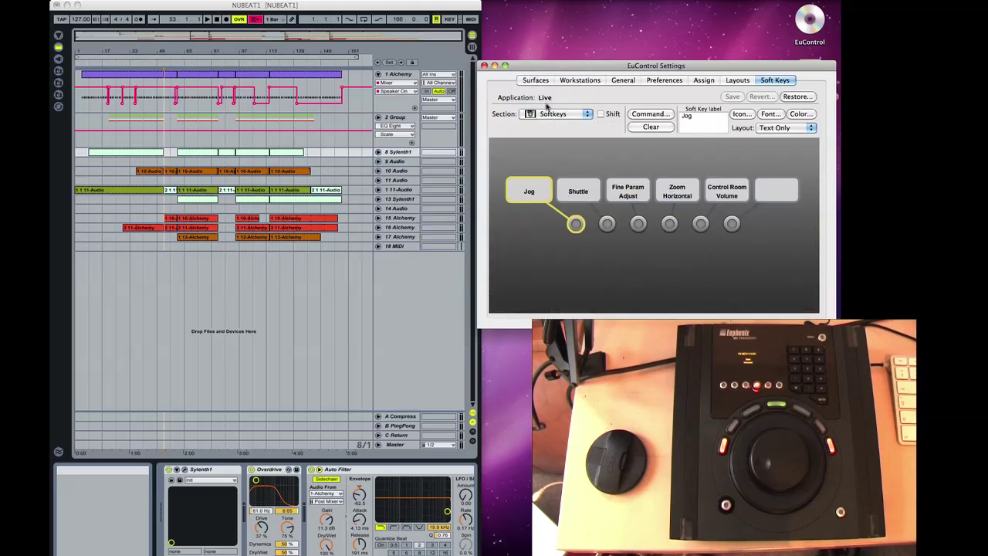
double_click(618, 189)
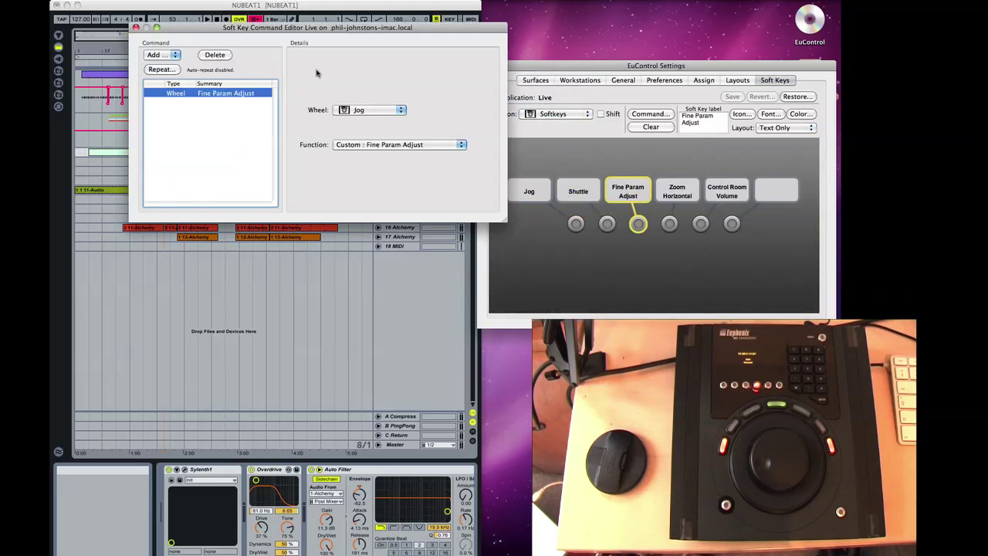
left_click(136, 28)
Open the command editor for the Jog wheel in the MC Transport's Wheel section.
left_click(581, 115)
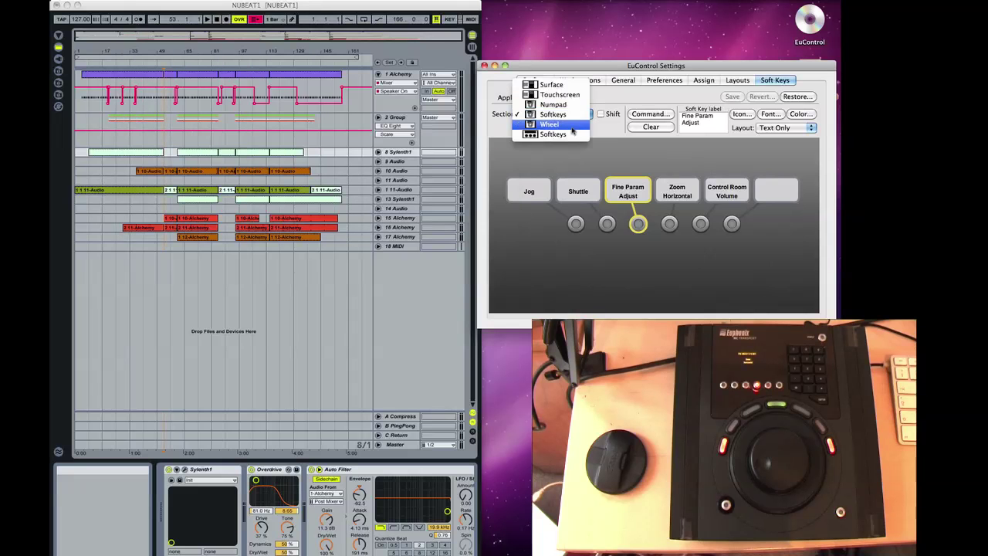
left_click(575, 135)
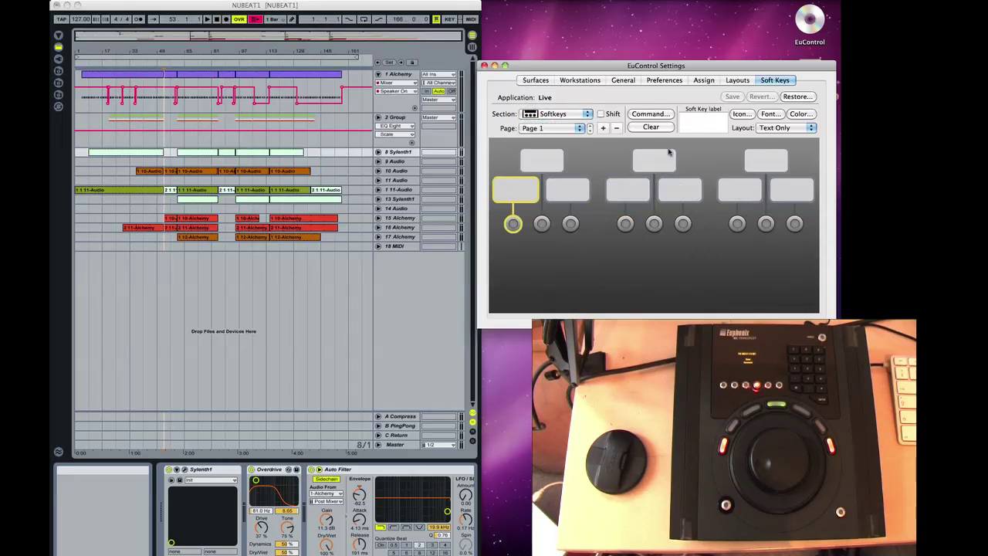
left_click(563, 114)
left_click(551, 101)
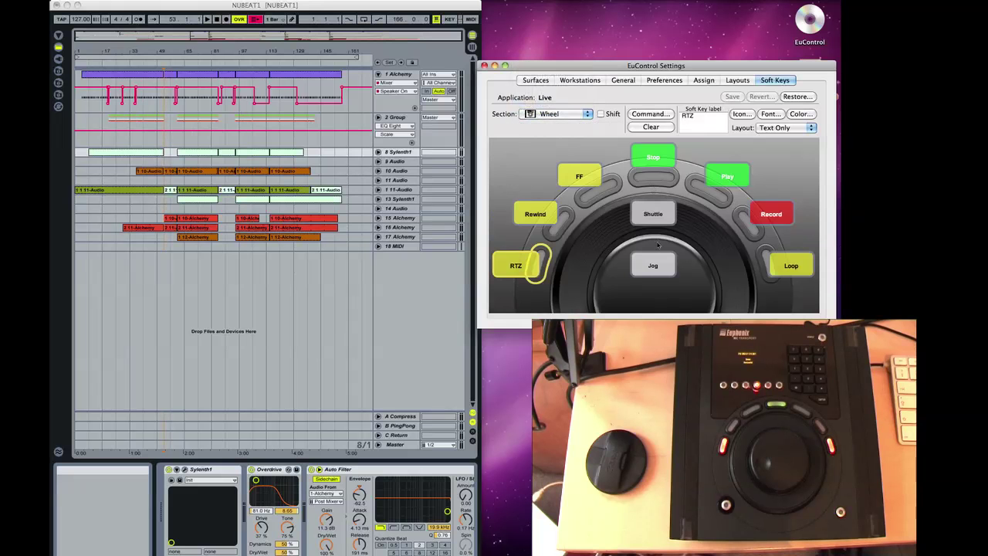
left_click(653, 262)
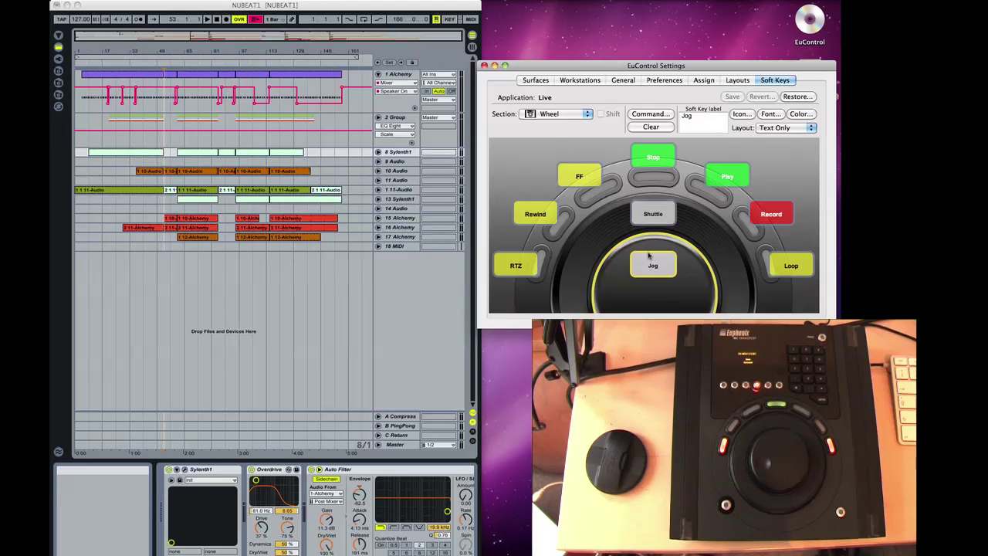
double_click(653, 267)
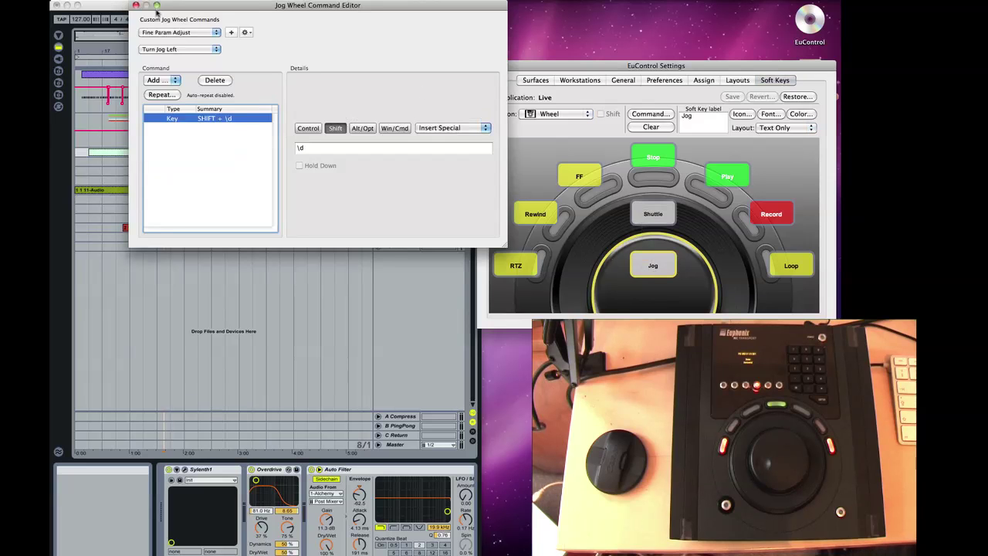
Create a new custom jog wheel command named "Fine Adjust param 2".
left_click(229, 35)
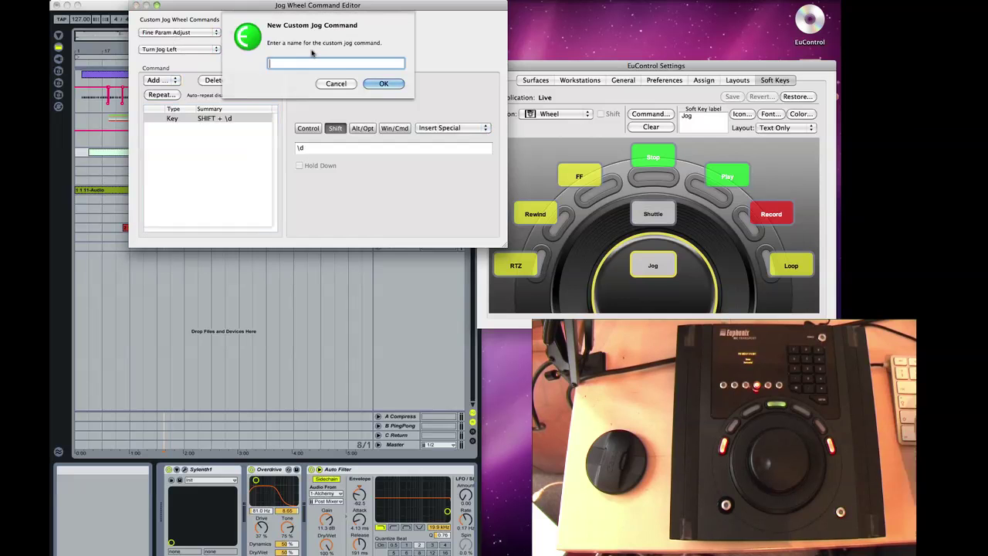
type("F")
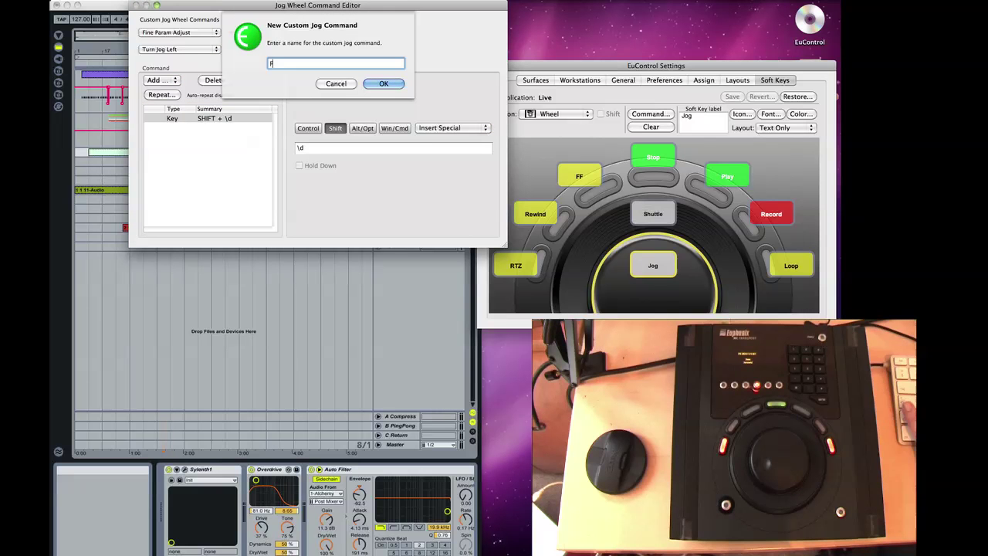
type("ine Adj")
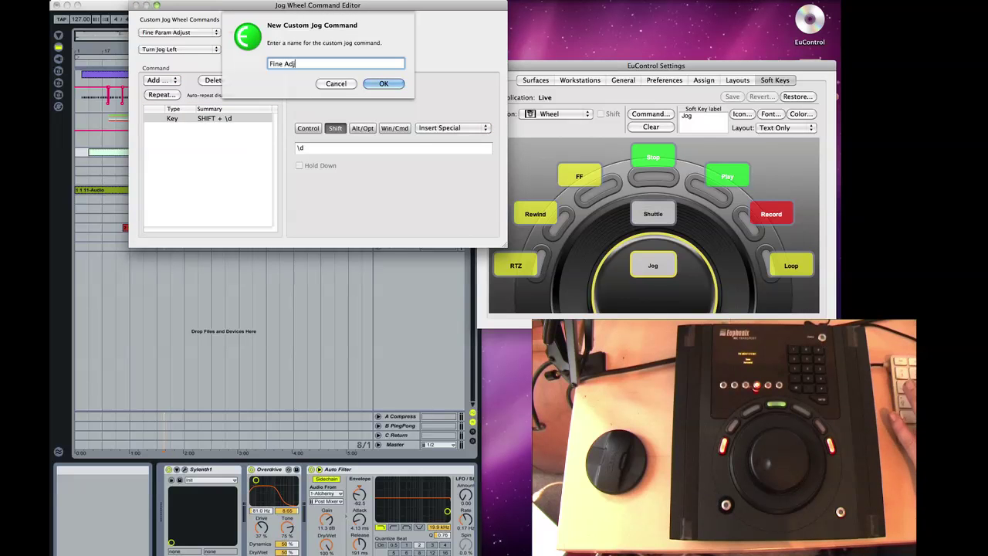
type("ust param")
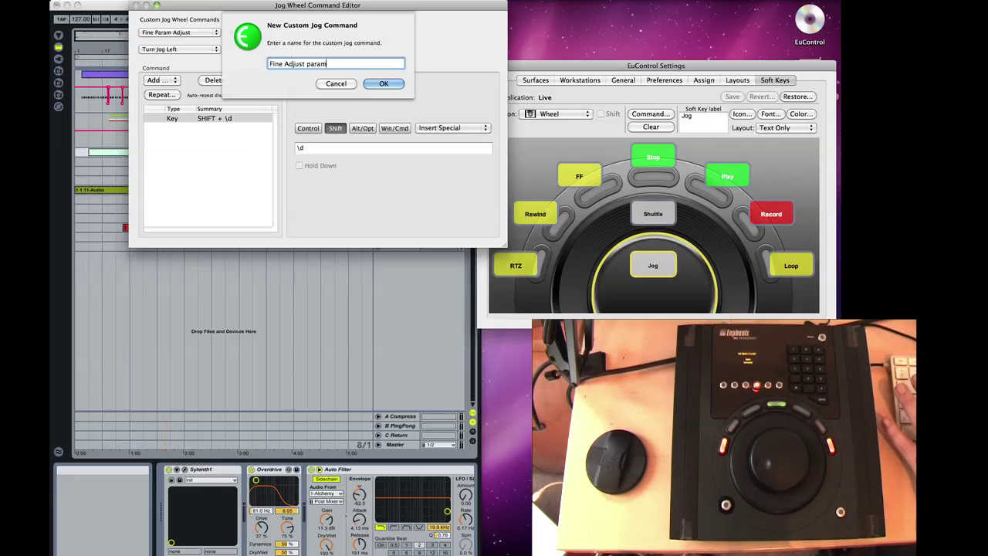
type(" 2")
key("Return")
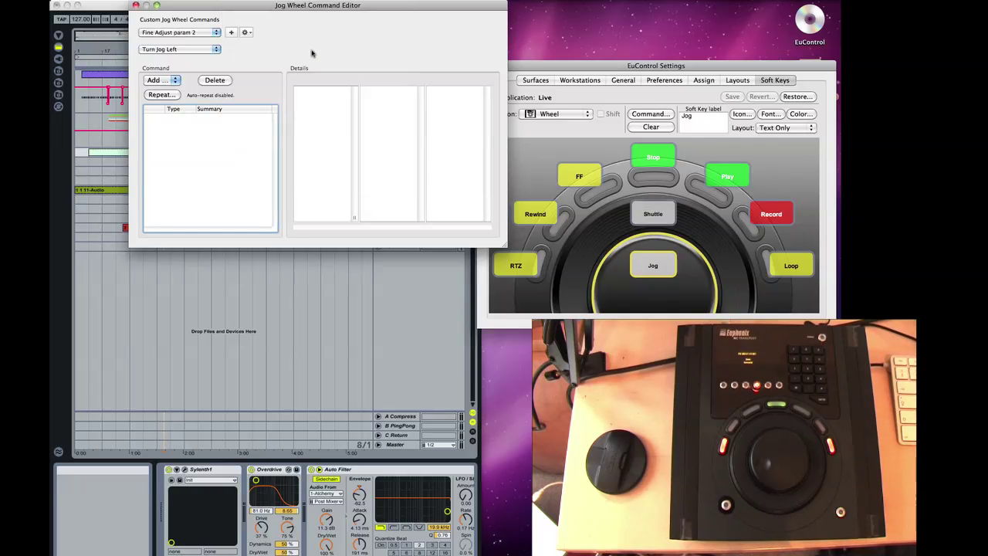
Add an empty Key command to the Turn Jog Left direction of Fine Adjust param 2.
left_click(180, 54)
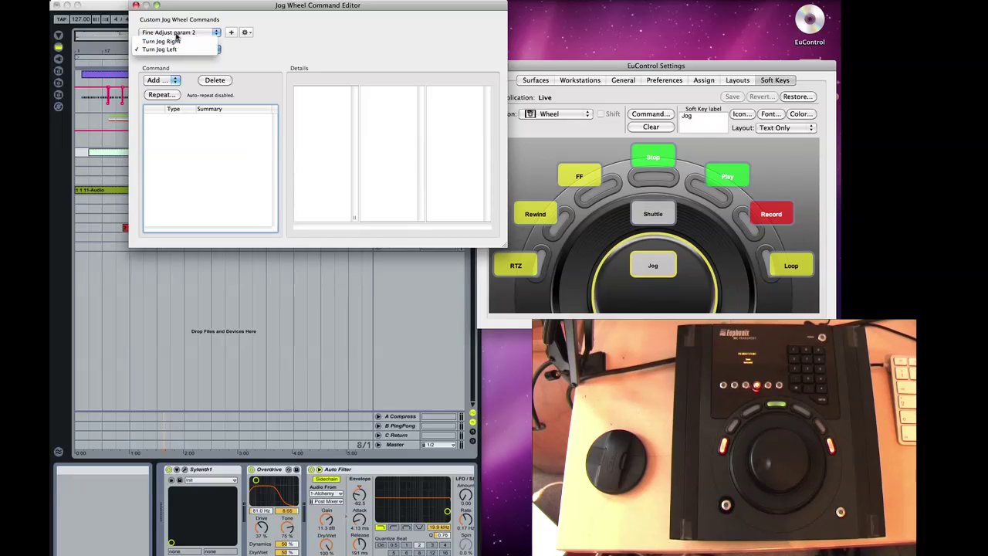
left_click(176, 42)
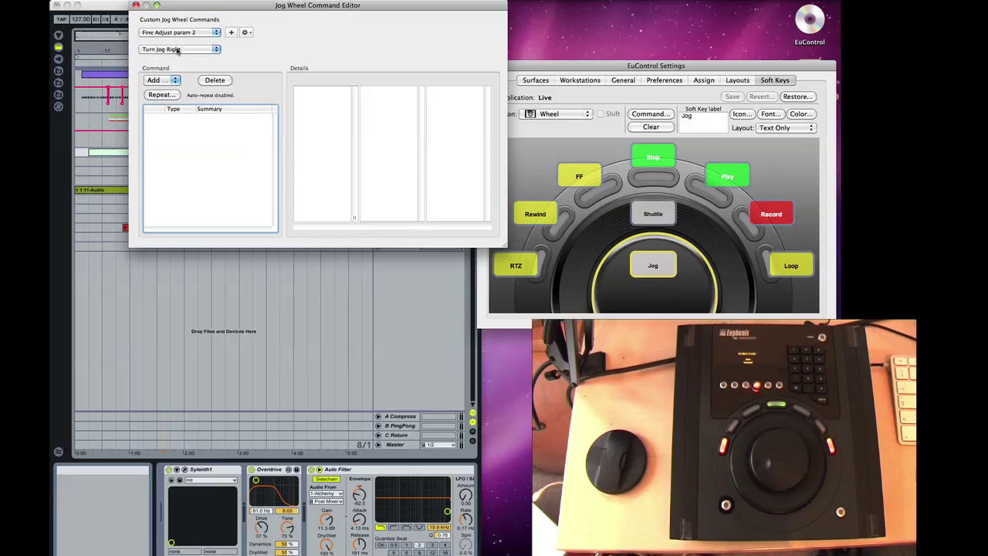
left_click(177, 49)
left_click(176, 57)
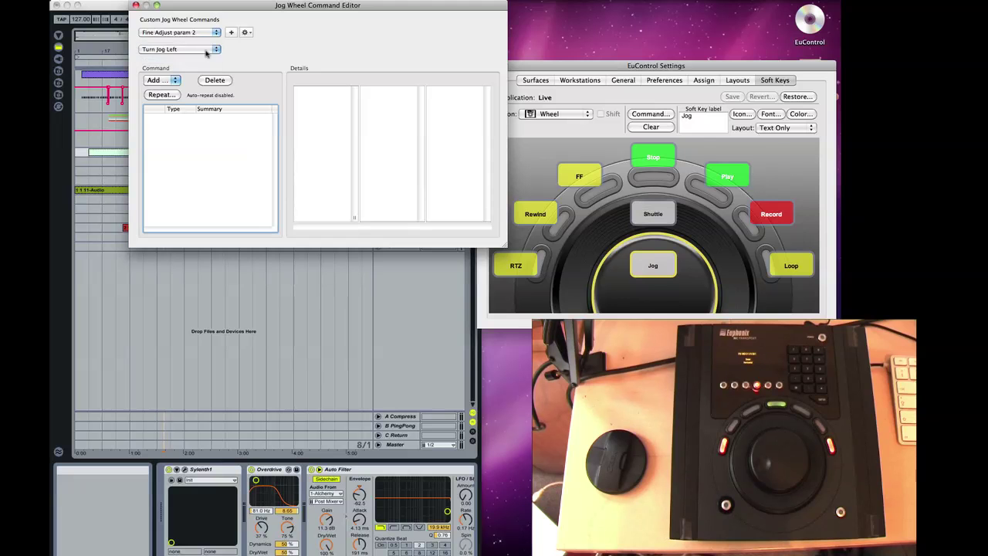
left_click(174, 82)
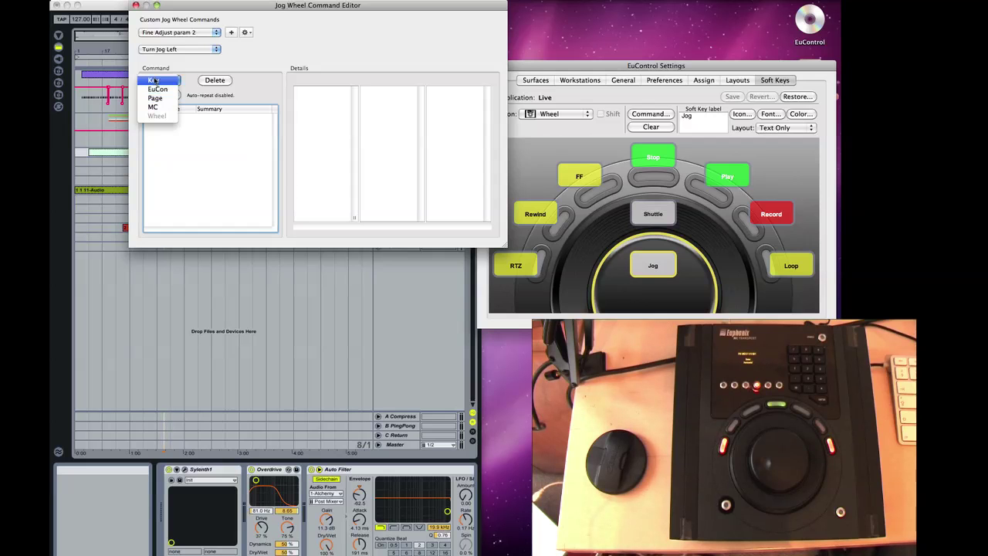
left_click(155, 81)
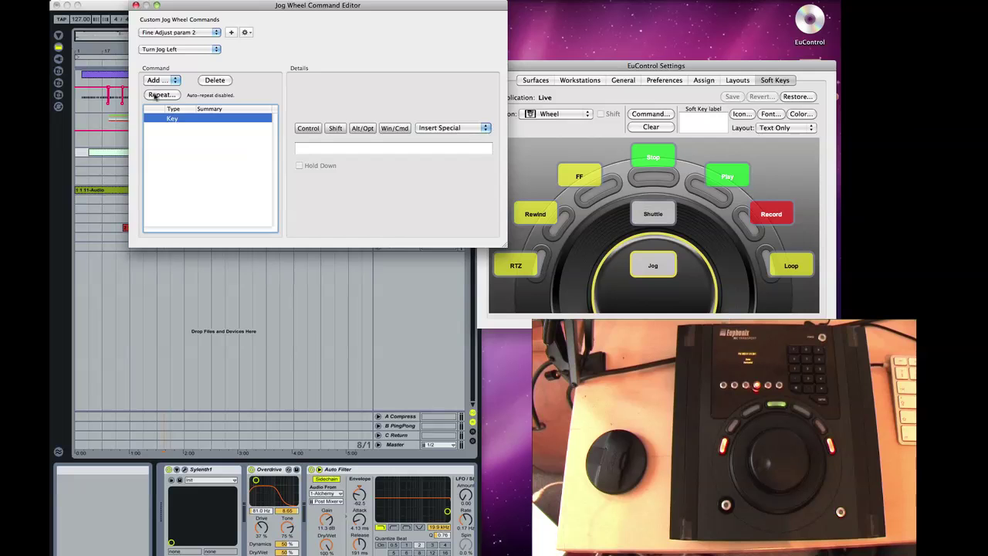
Switch to Live, set the Overdrive's Drive to 62%, and return to EuControl's jog wheel command editor.
left_click(159, 303)
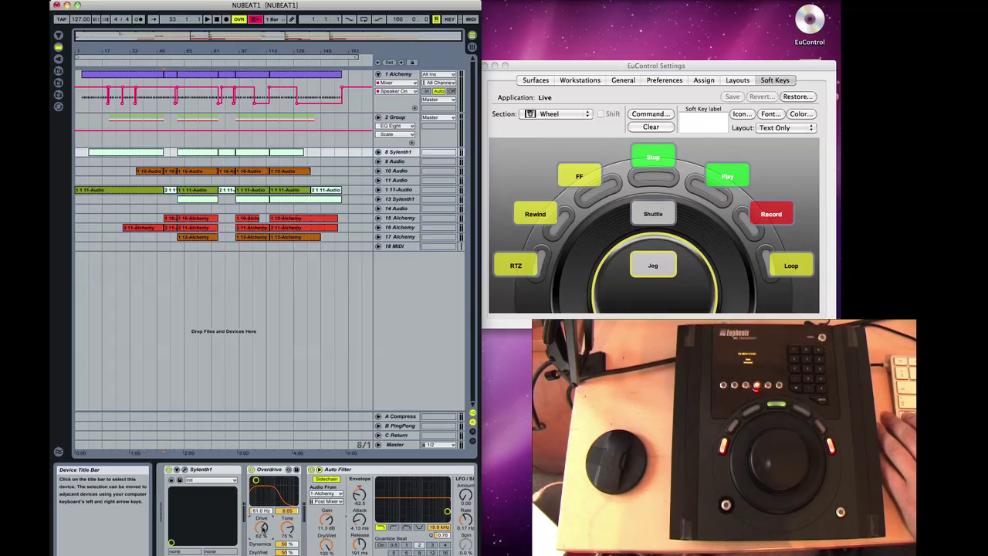
left_click(651, 113)
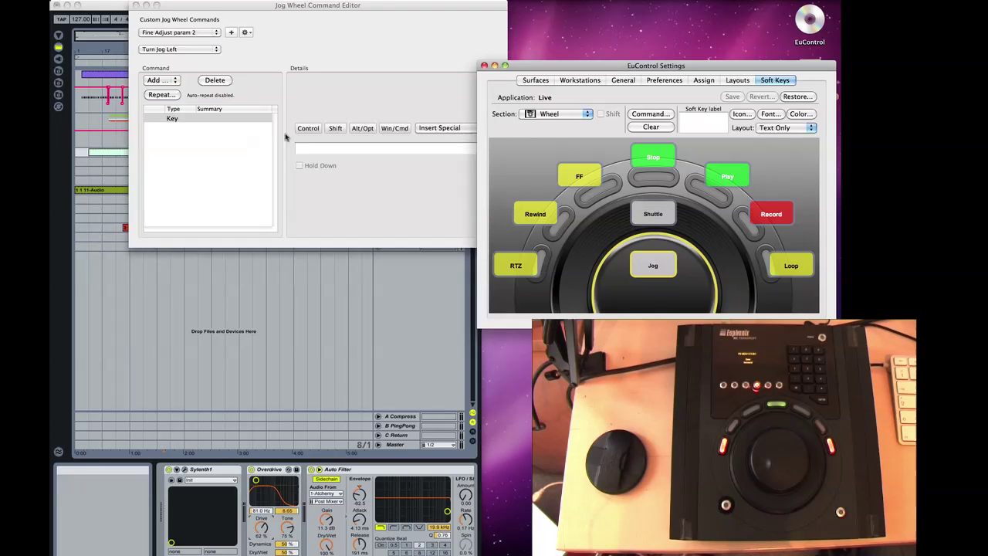
Add a Key command with Shift + Right Arrow (\r) to the Turn Jog Right direction of Fine Adjust param 2.
left_click(180, 48)
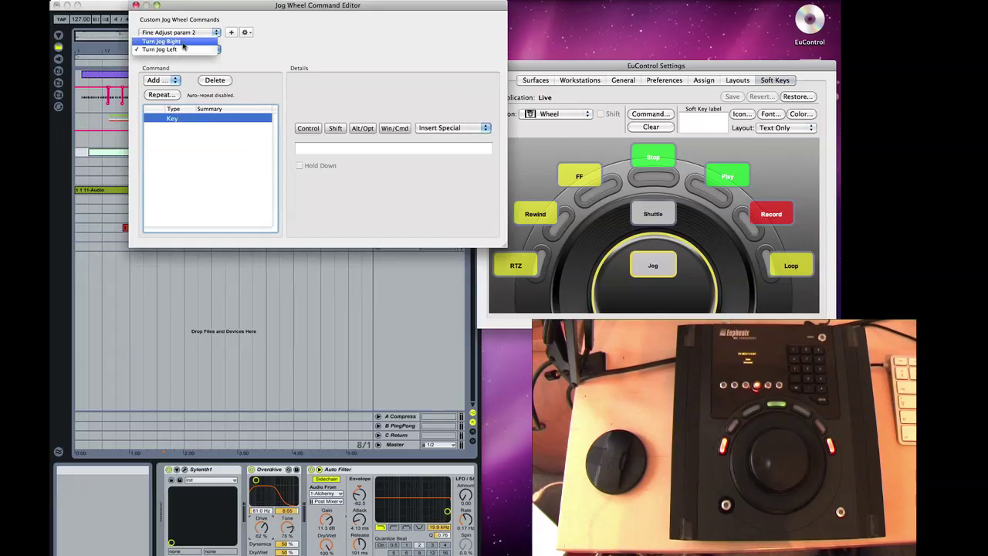
left_click(180, 40)
left_click(172, 83)
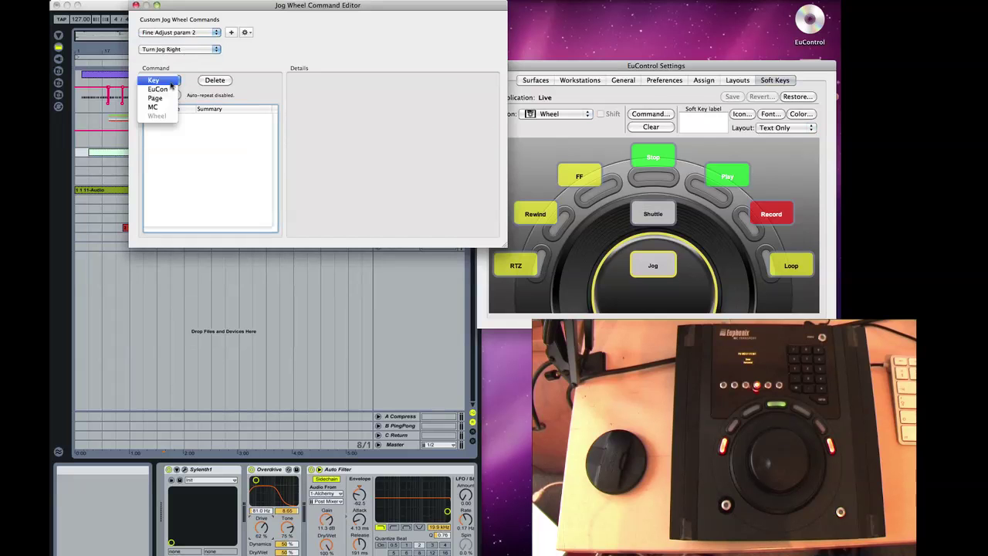
left_click(170, 82)
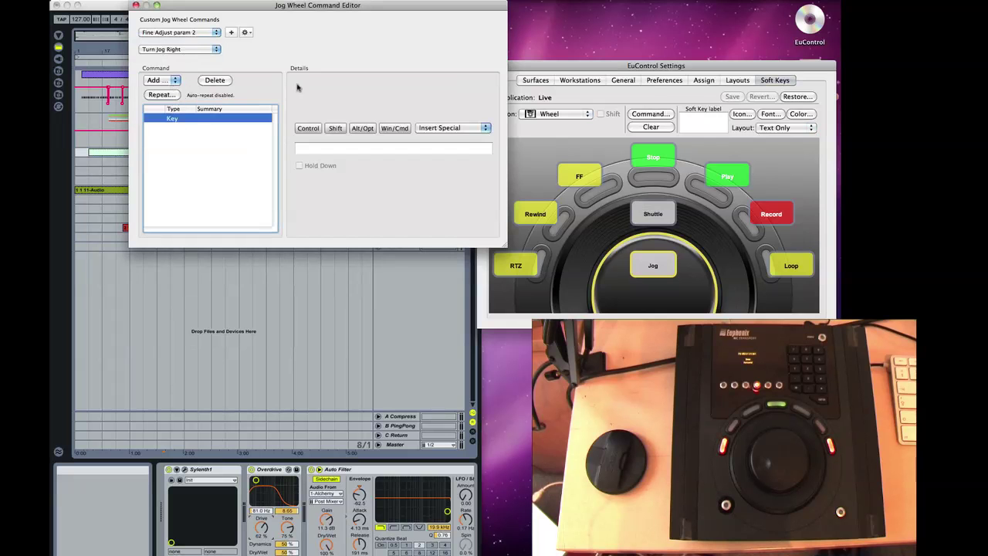
left_click(333, 128)
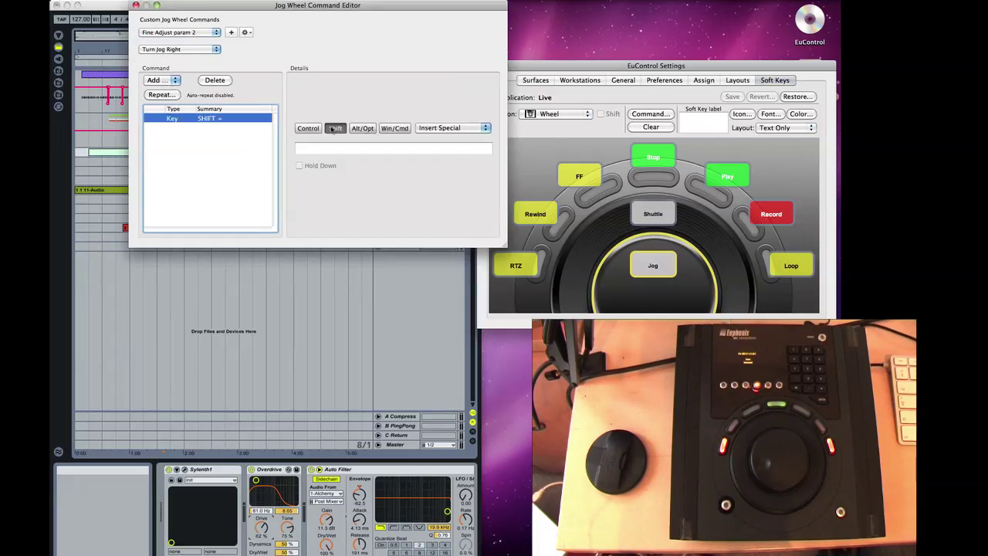
left_click(454, 129)
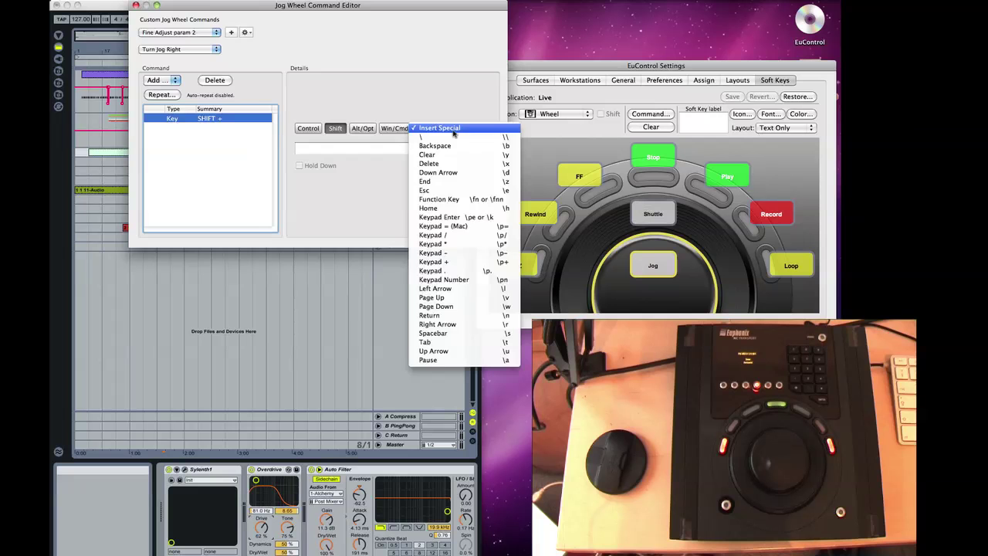
left_click(453, 325)
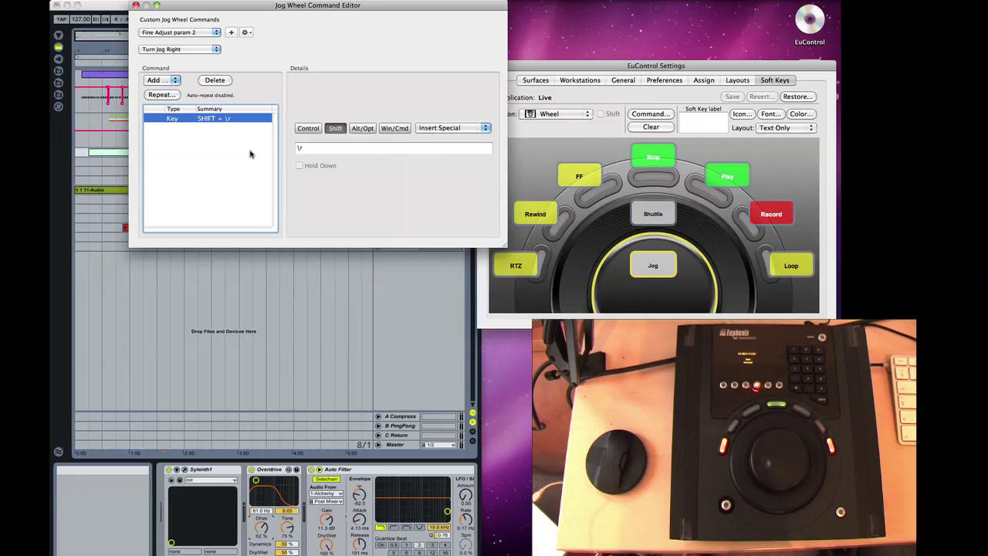
Replace Turn Jog Left's empty Key command with a Shift + Left Arrow (\l) one and close the jog wheel command editor.
left_click(171, 52)
left_click(171, 58)
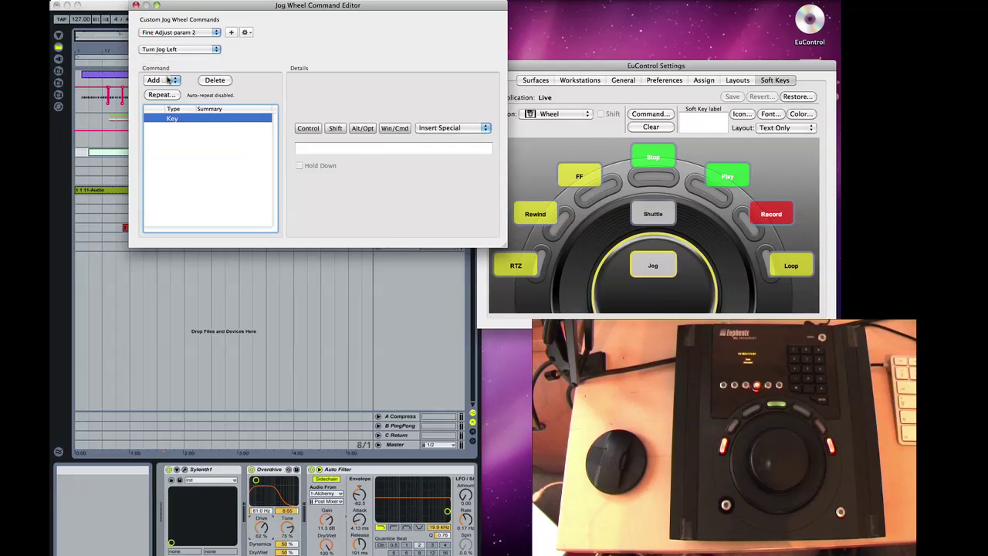
left_click(169, 80)
left_click(163, 81)
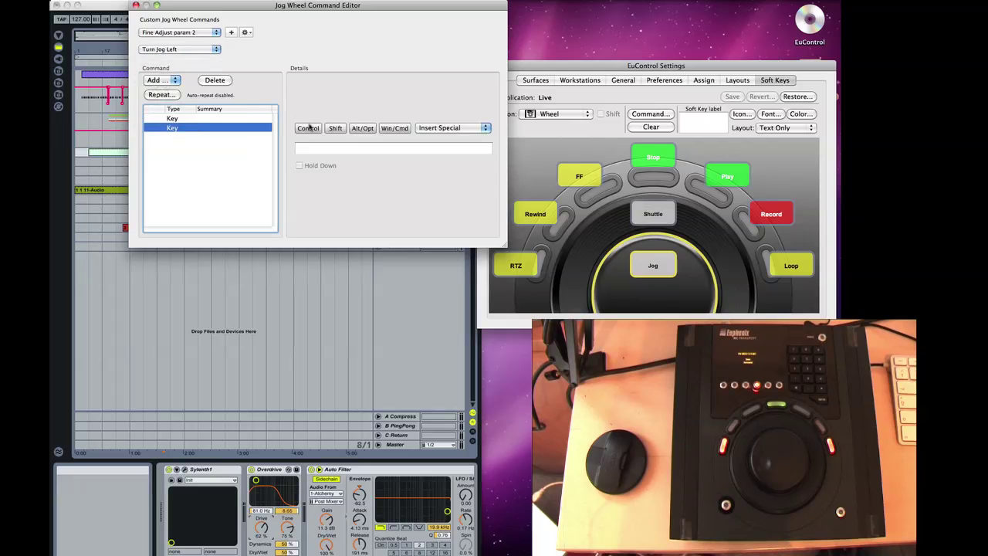
left_click(225, 117)
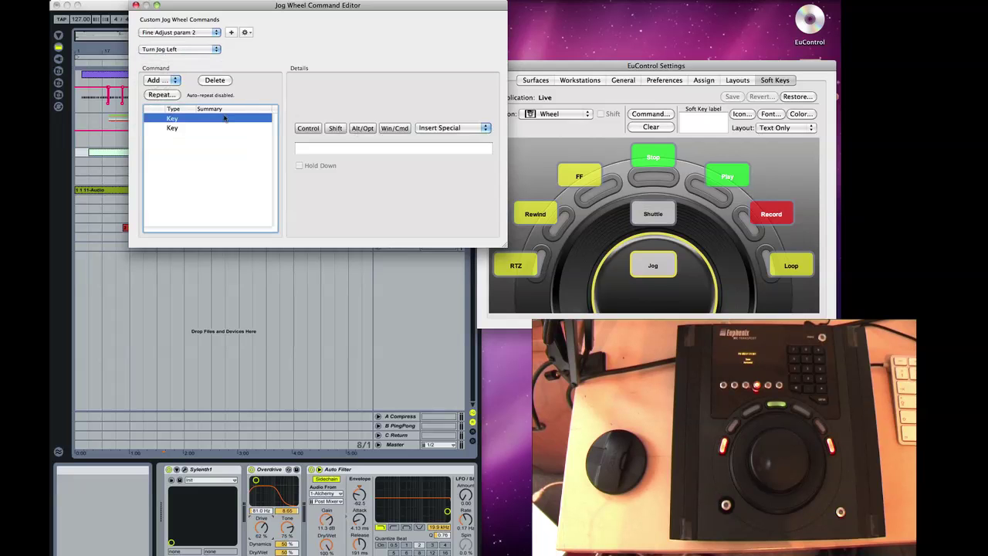
left_click(212, 81)
left_click(340, 130)
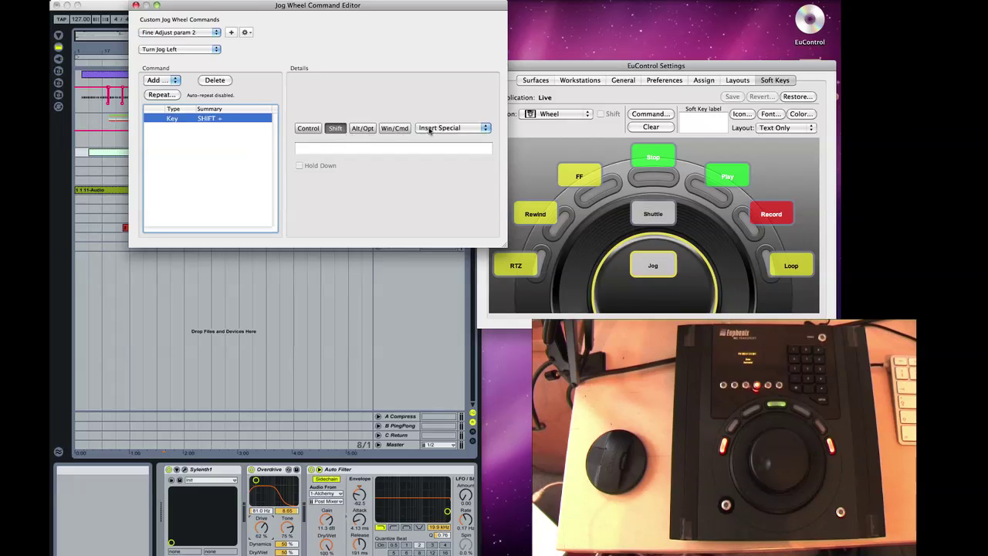
left_click(430, 130)
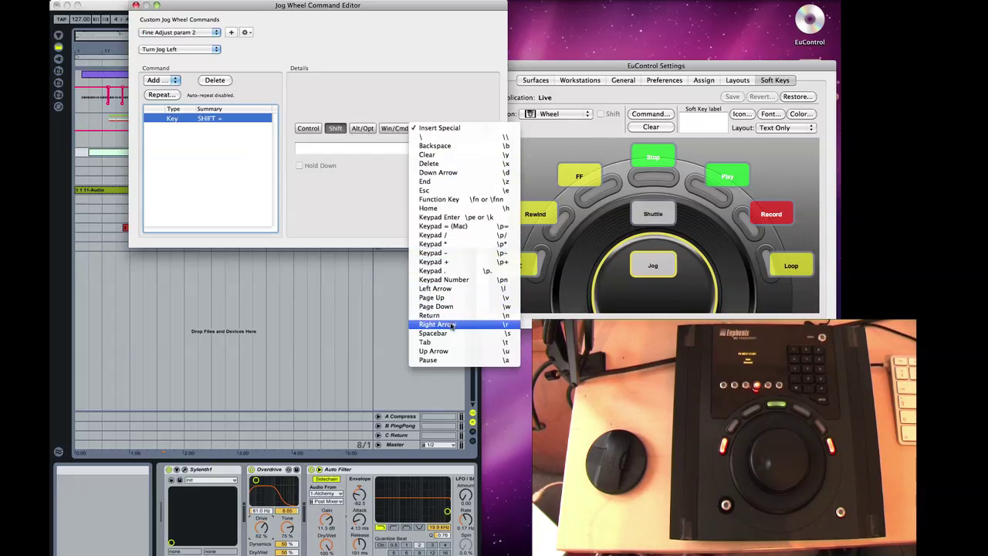
left_click(437, 288)
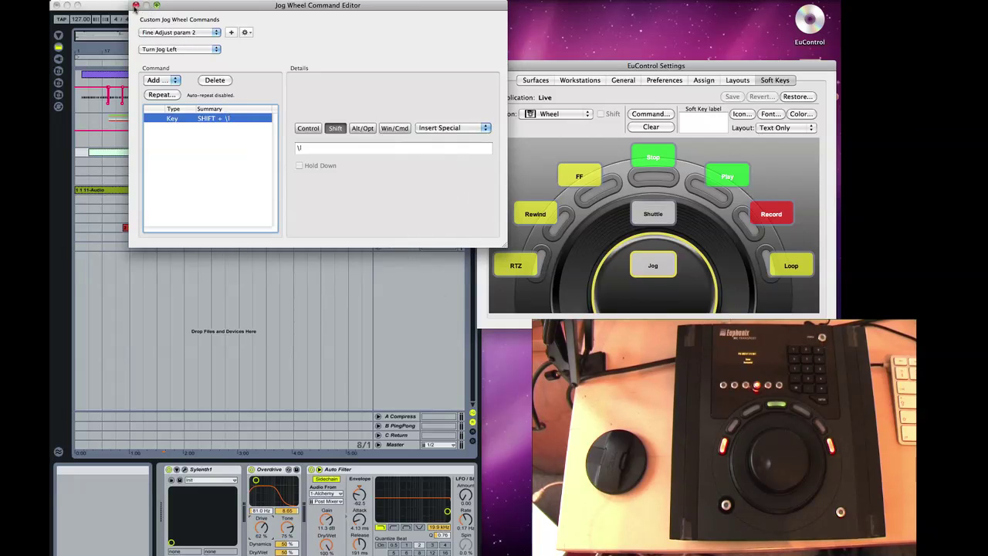
left_click(136, 6)
Assign the custom Fine Adjust param 2 function to the third transport soft key's Jog wheel command and close the command editor.
left_click(580, 114)
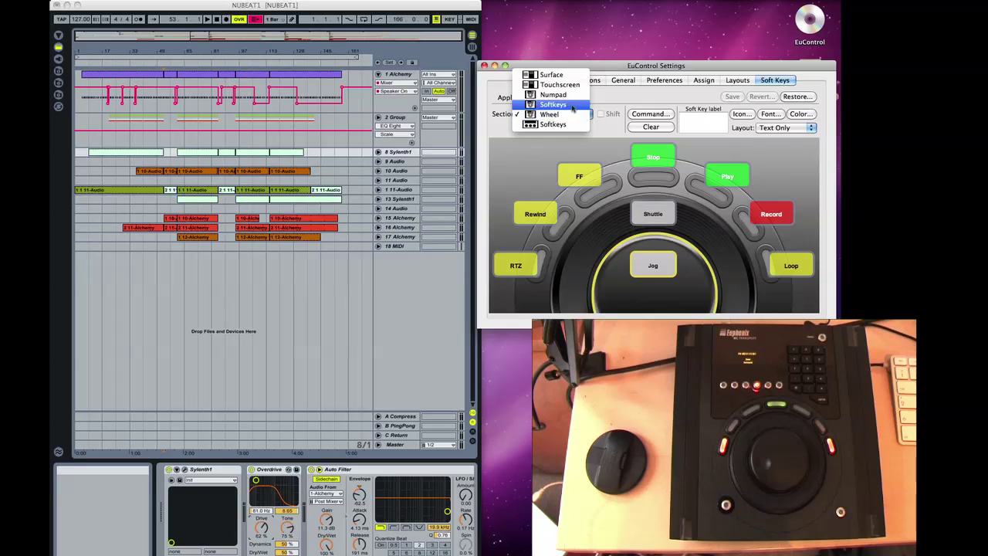
left_click(553, 125)
left_click(633, 197)
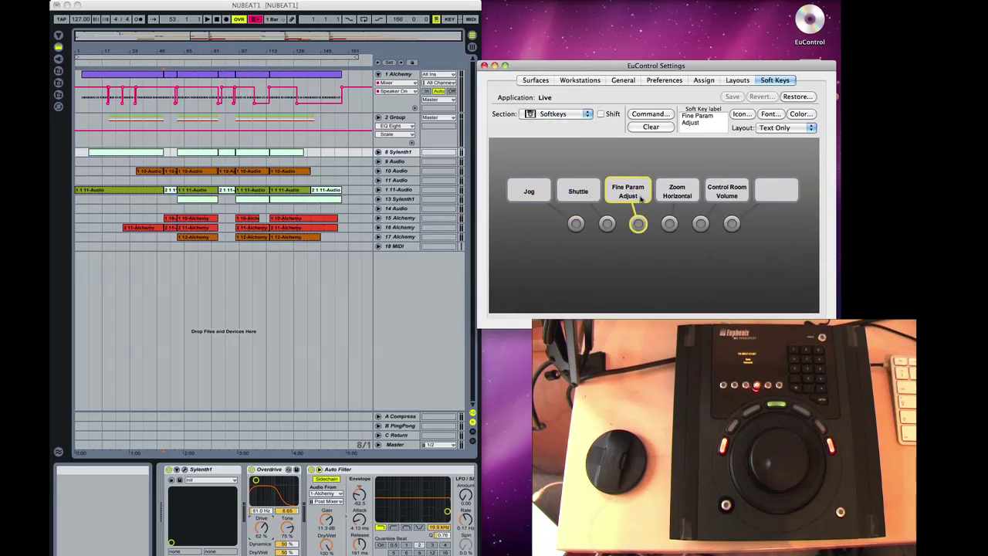
double_click(640, 198)
left_click(405, 170)
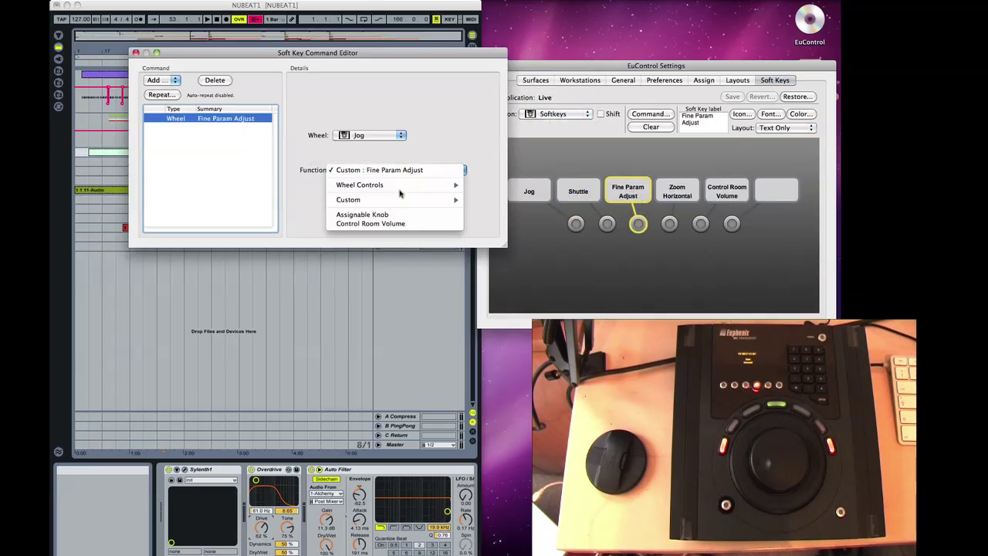
mouse_move(391, 203)
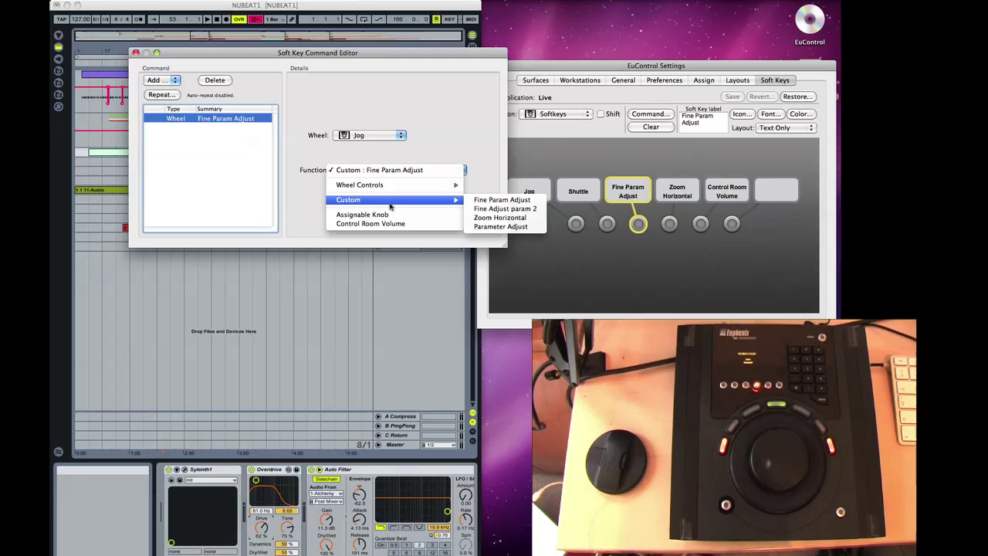
left_click(504, 209)
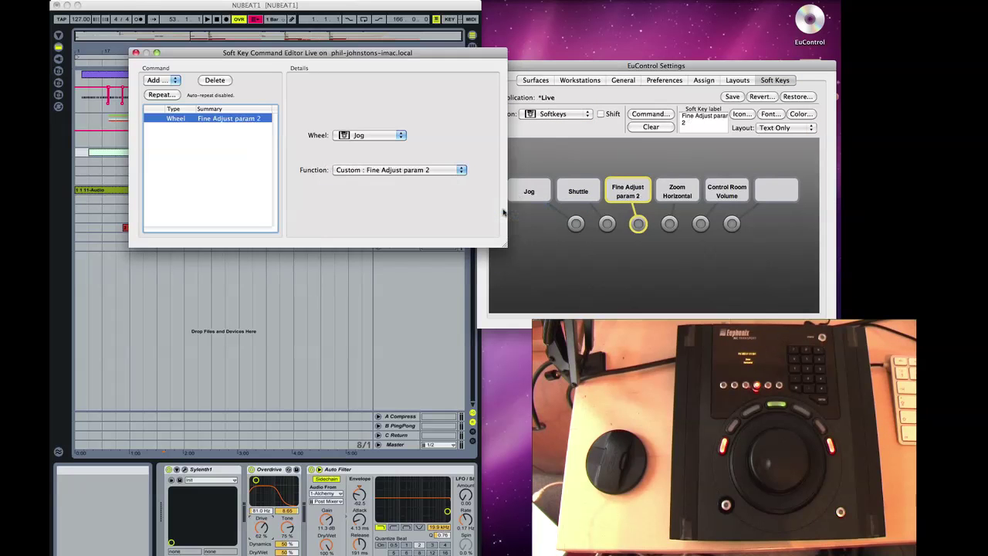
left_click(135, 53)
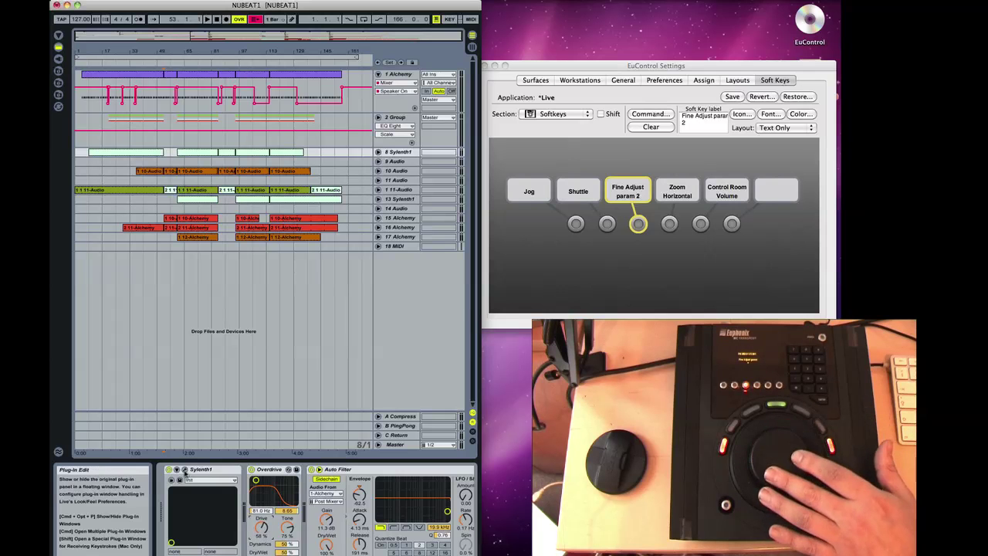
In Live, open Sylenth1's plug-in window and add its filter control cutoff to the device's configured parameters.
left_click(184, 470)
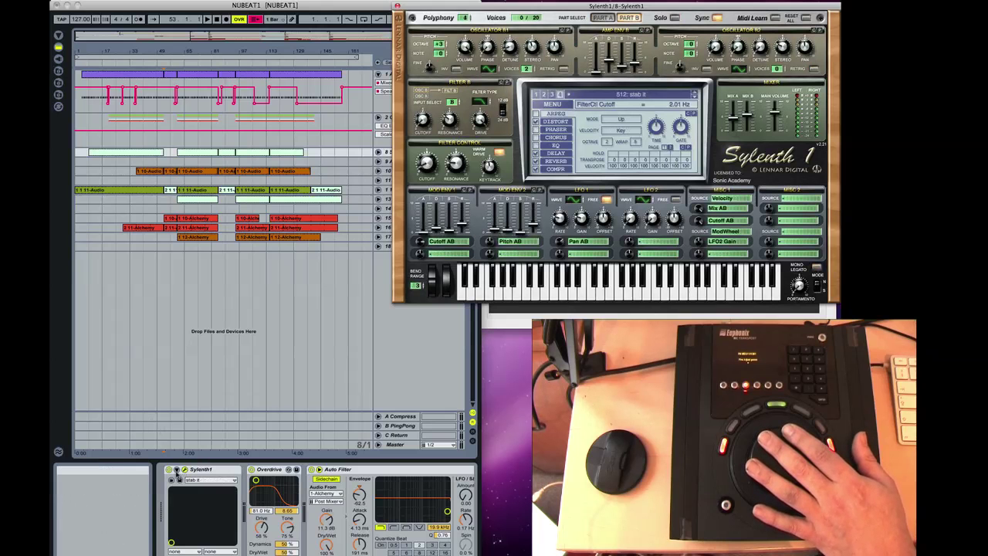
left_click(177, 469)
left_click(274, 470)
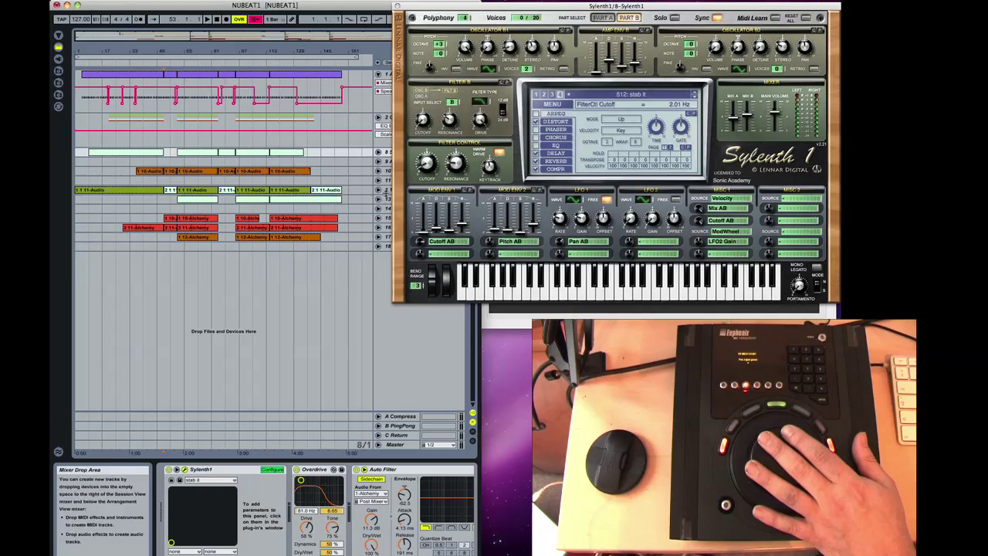
left_click(426, 162)
left_click(255, 482)
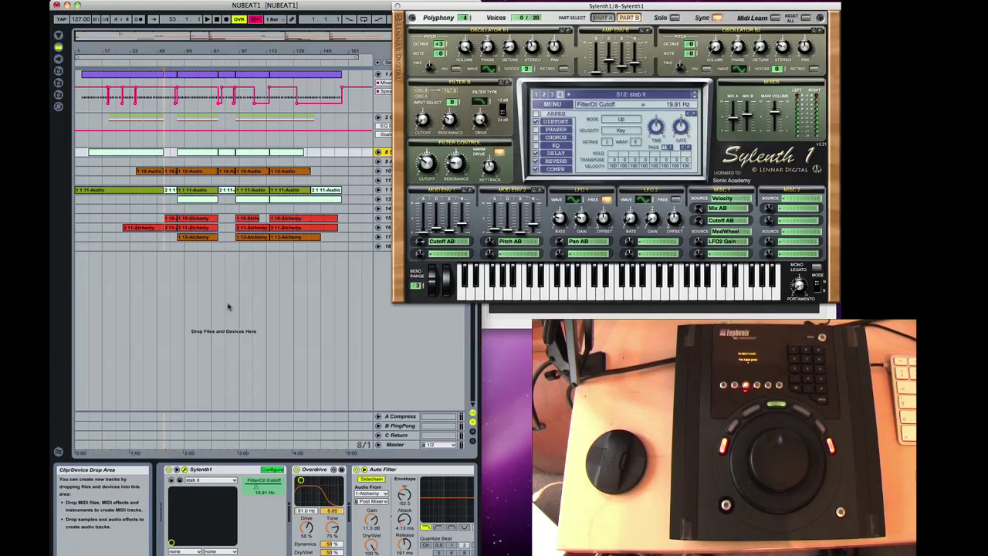
Return to EuControl Settings and show the Numpad section of the soft keys.
left_click(517, 219)
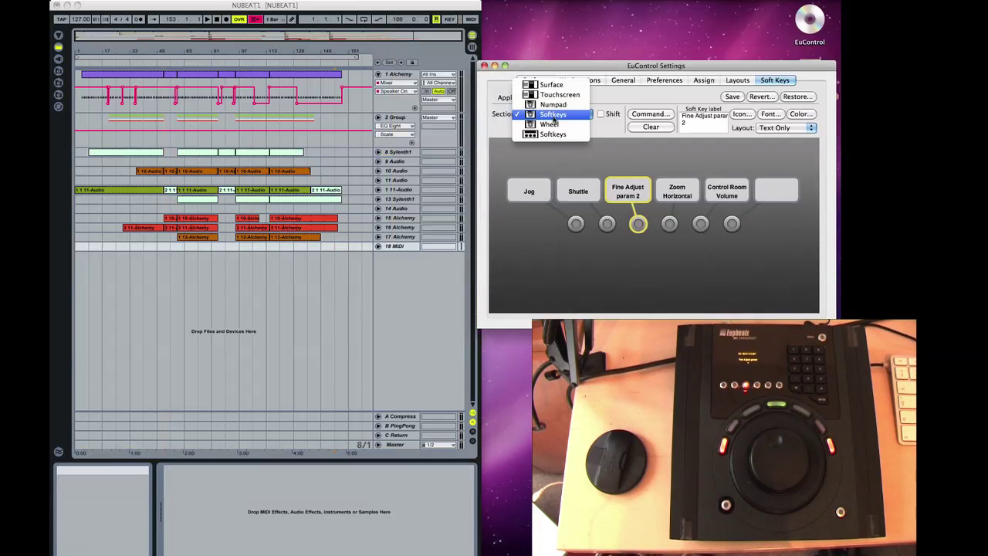
left_click(554, 118)
left_click(553, 105)
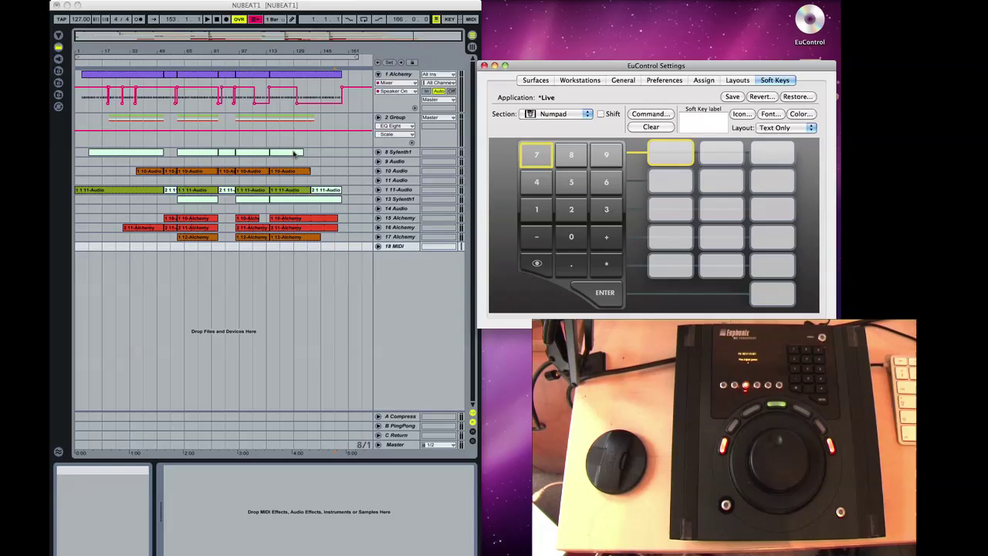
Switch Live to Session View and move the selection around the clip slots of several tracks and scenes.
left_click(260, 247)
key("Tab")
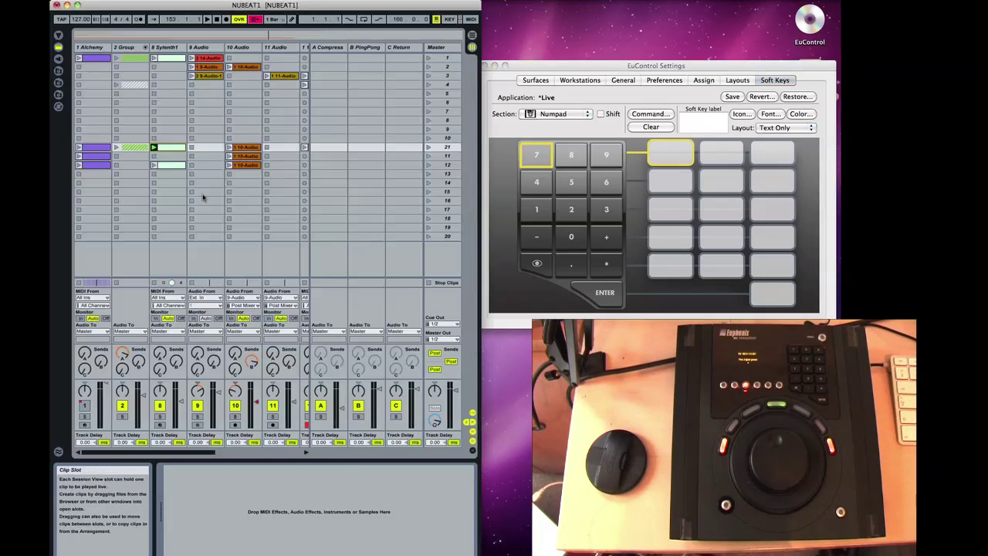
key("Right")
key("Up")
key("Up")
key("Right")
key("Down")
key("Down")
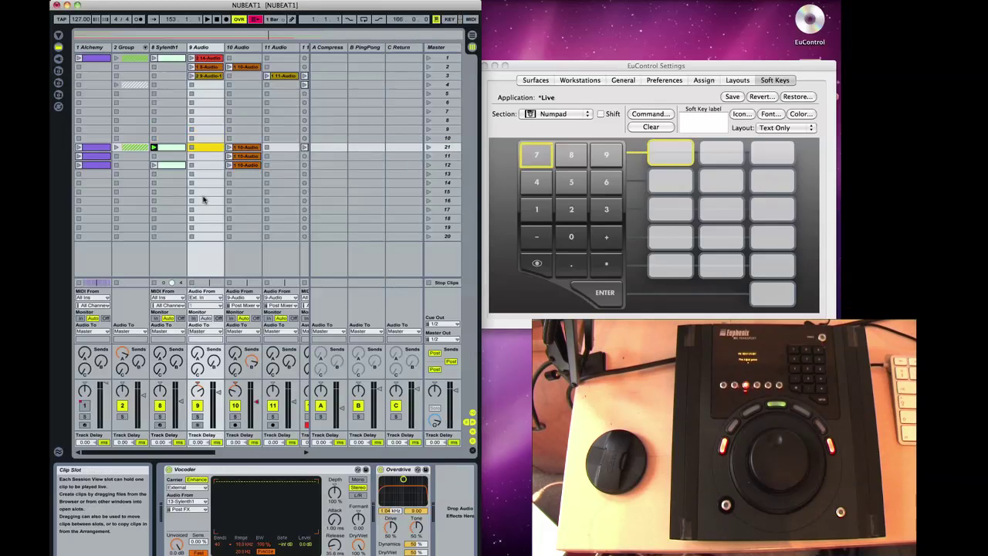
key("Down")
key("Left")
key("Left")
key("Down")
key("Down")
key("Up")
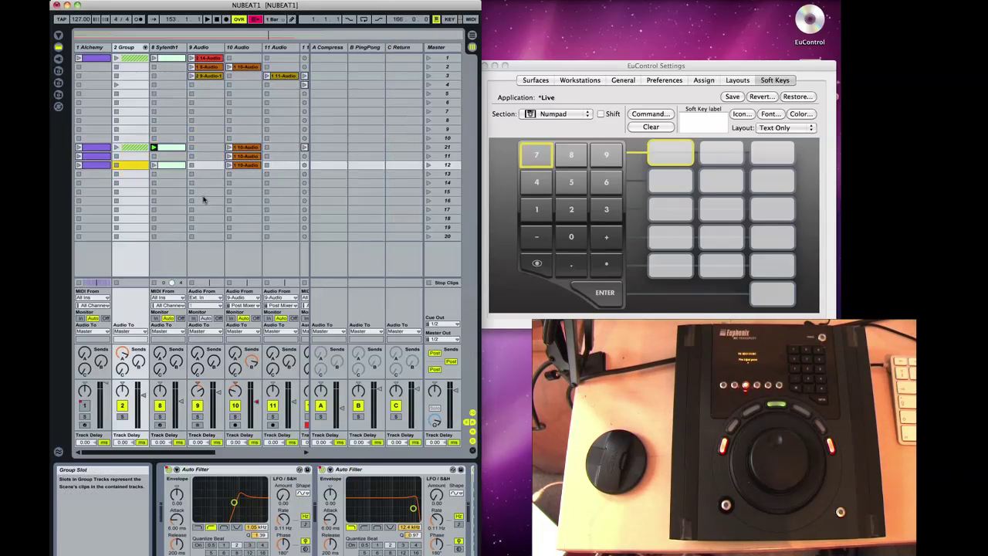
key("Up")
key("Right")
key("Right")
key("Up")
key("Up")
key("Up")
key("Up")
key("Left")
key("Down")
key("Down")
key("Down")
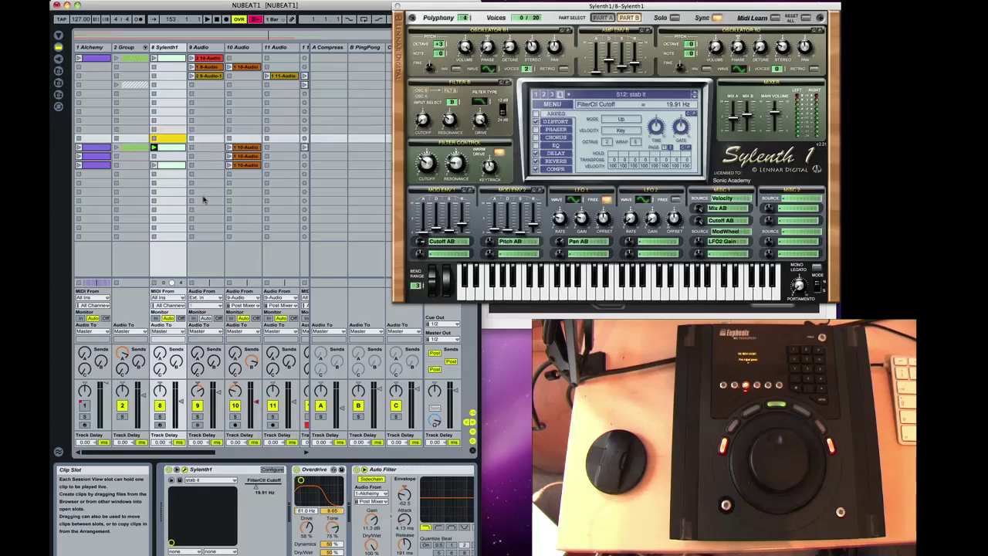
key("Right")
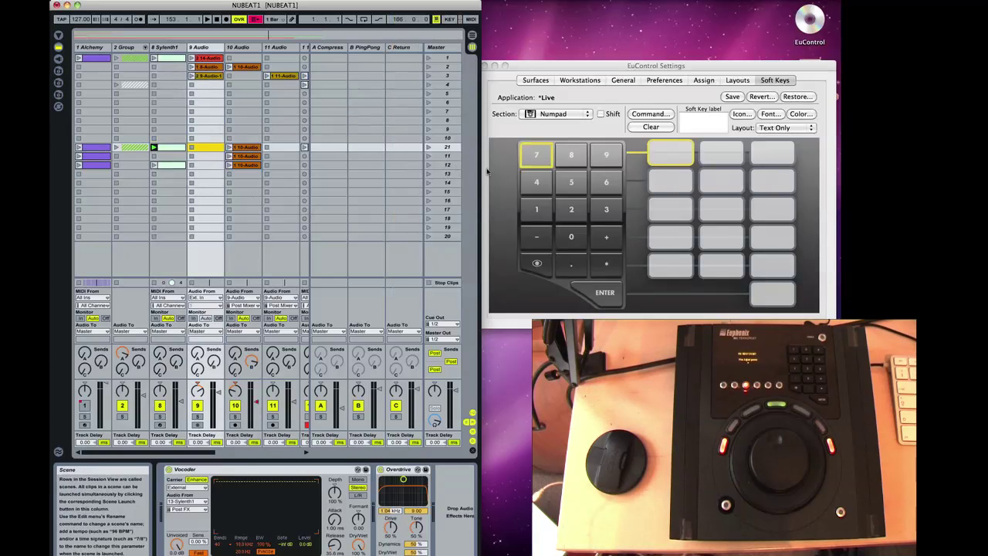
In EuControl, add a EuCon command from the Global Mackie Controls to the numpad's 8 key.
left_click(504, 168)
left_click(572, 154)
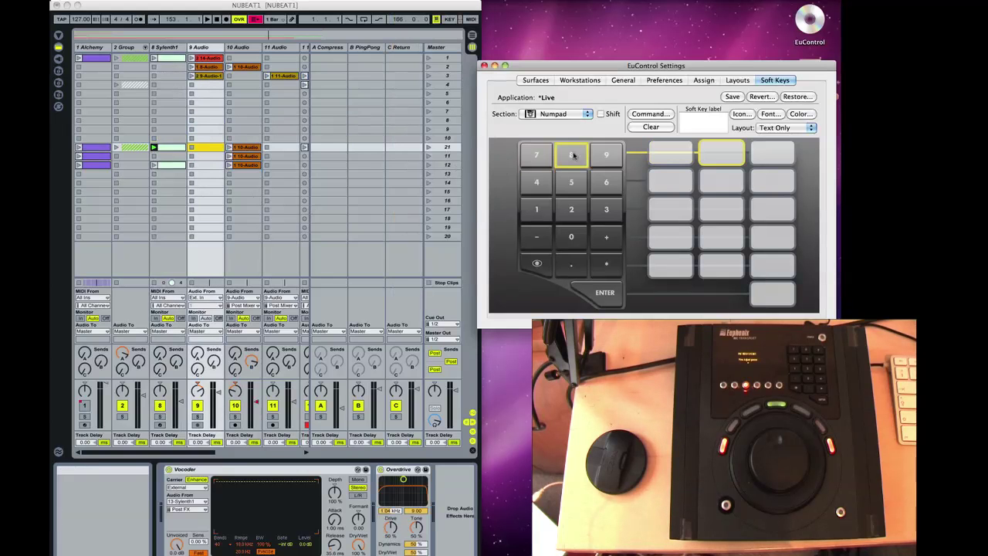
double_click(709, 148)
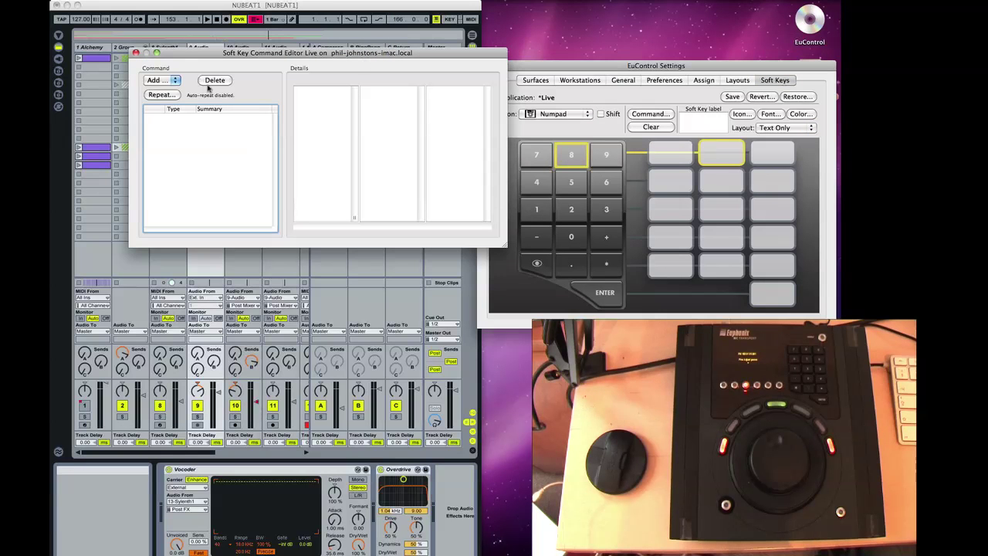
left_click(163, 80)
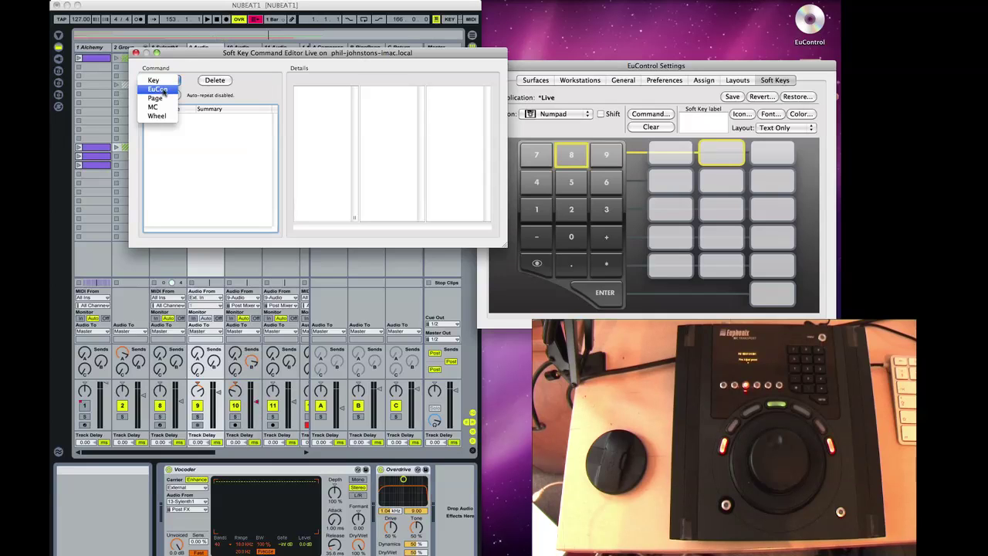
left_click(161, 90)
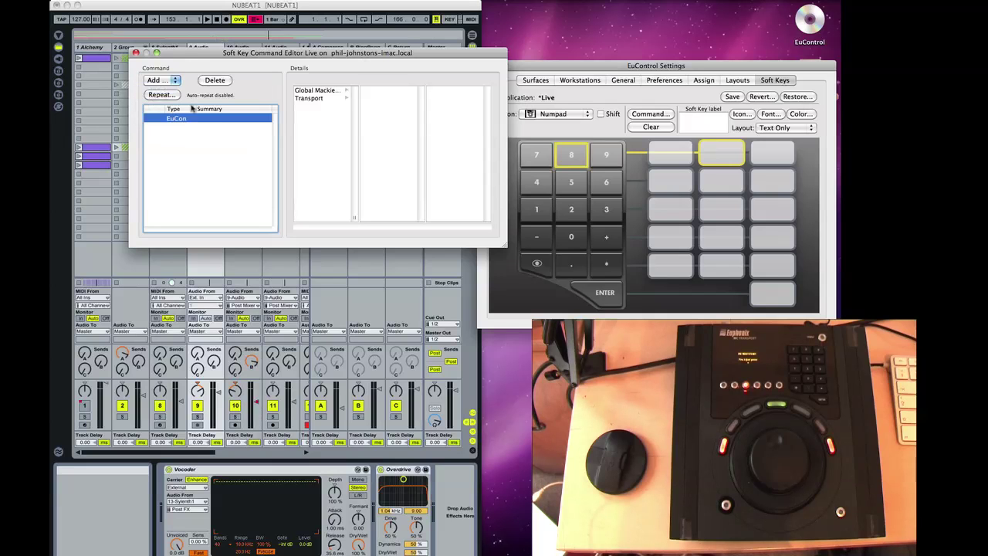
left_click(314, 90)
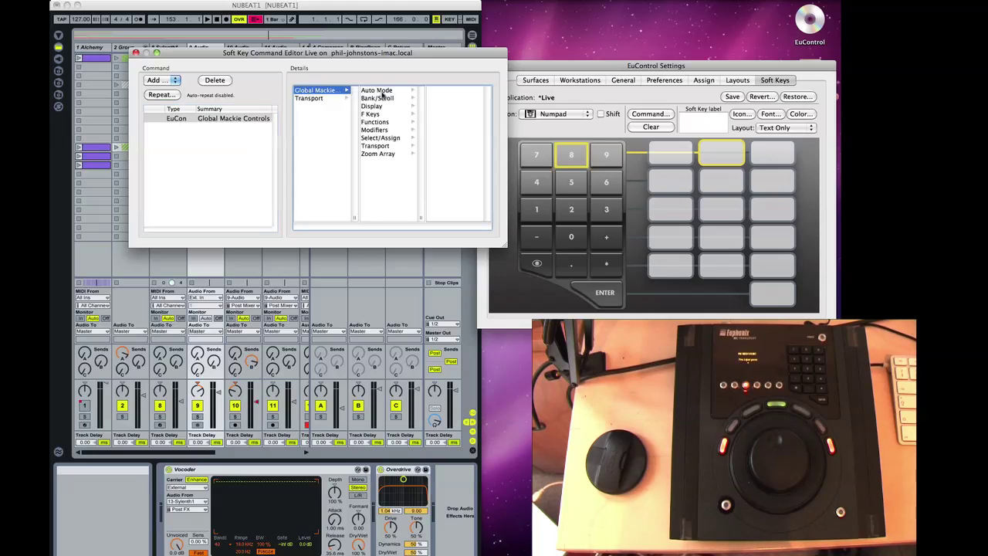
Examine the commands in the Global Mackie Controls categories, from Auto Mode through Transport, for arrow-style navigation functions.
left_click(382, 92)
left_click(381, 99)
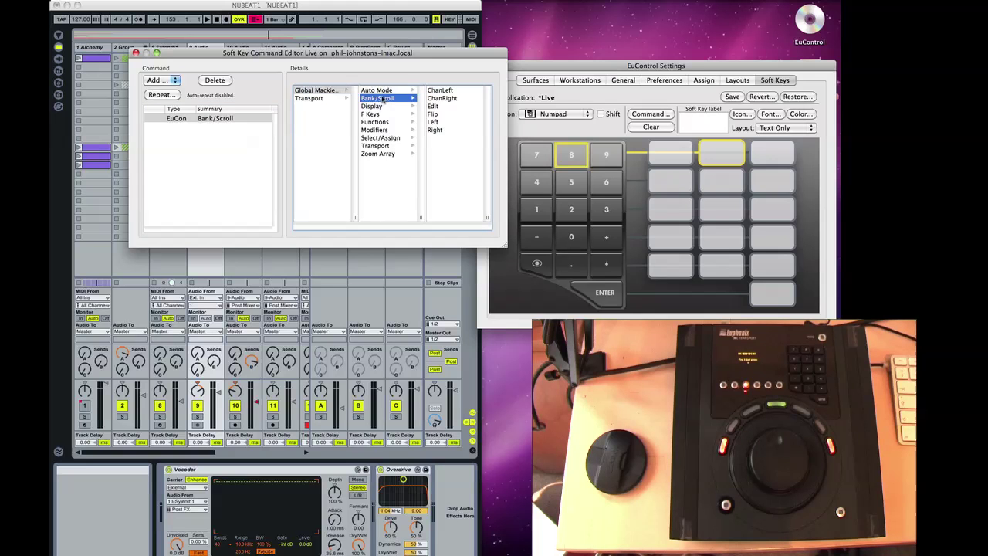
left_click(382, 108)
left_click(378, 115)
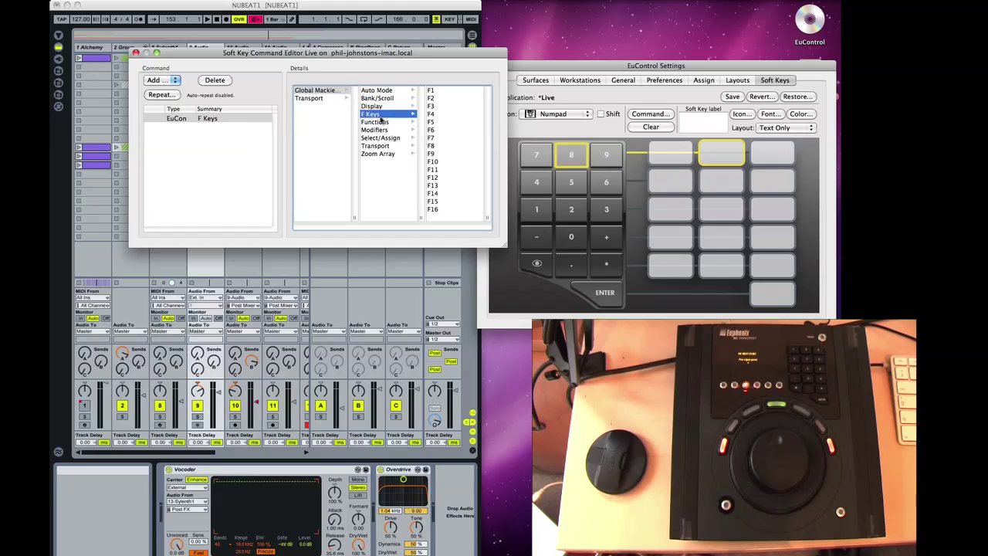
left_click(382, 123)
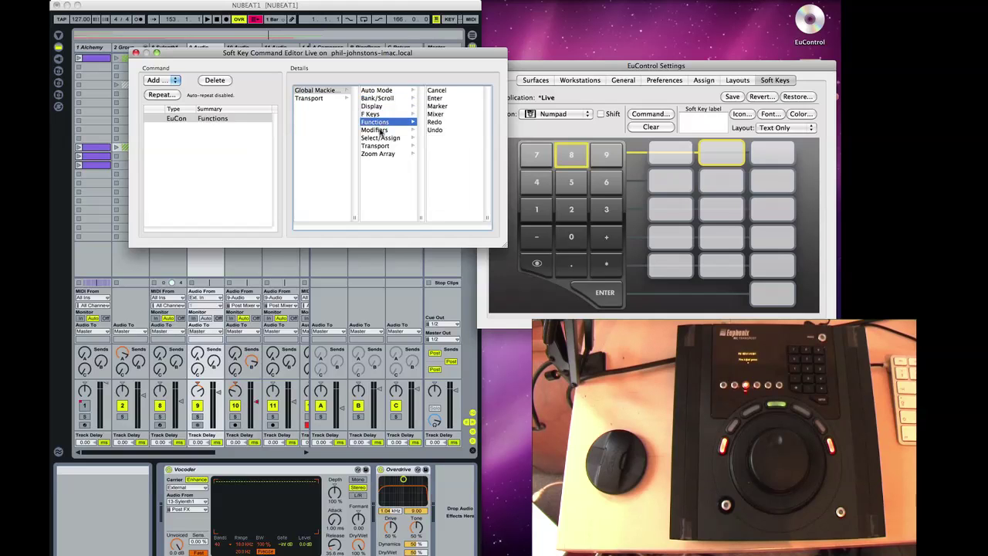
left_click(379, 130)
left_click(382, 138)
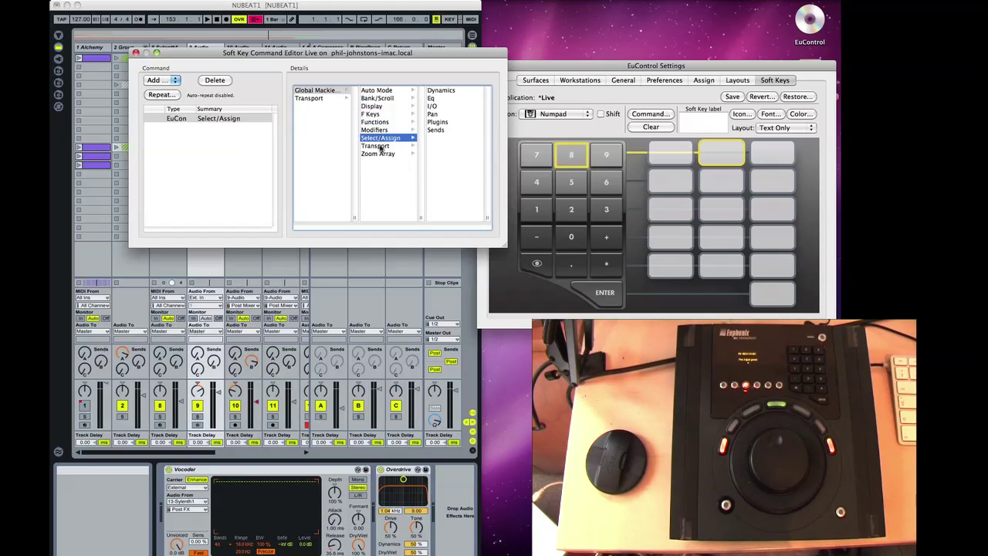
left_click(376, 146)
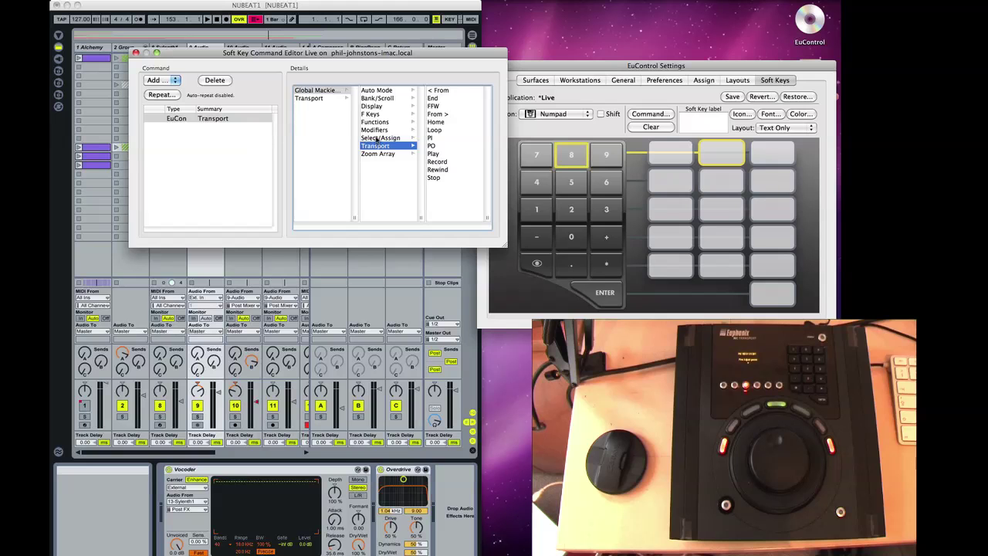
left_click(377, 138)
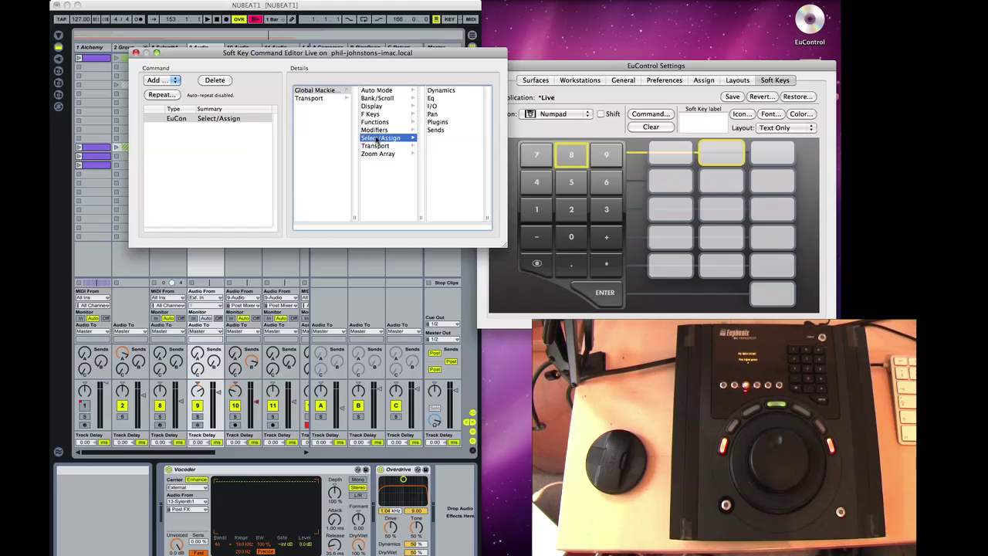
left_click(377, 130)
left_click(377, 122)
left_click(376, 114)
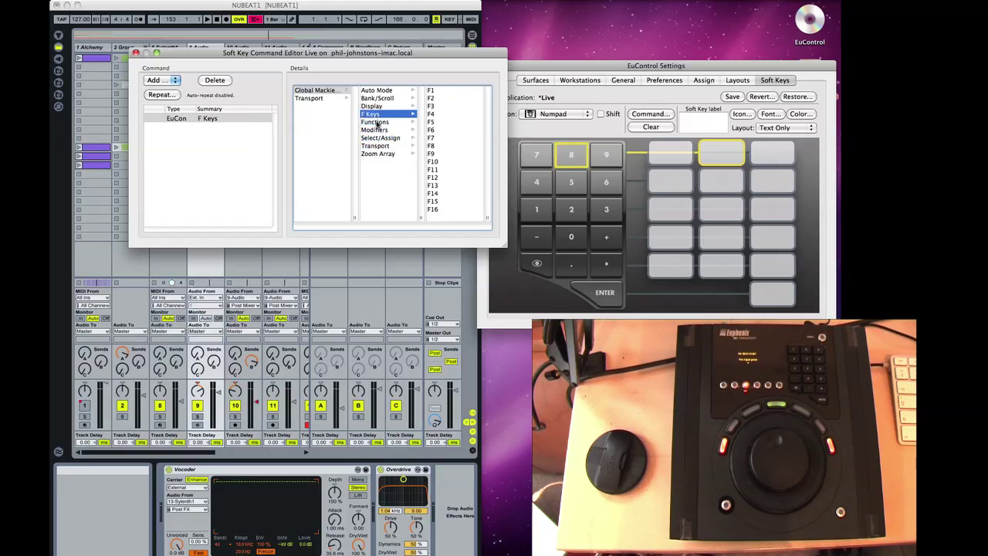
left_click(377, 122)
left_click(375, 131)
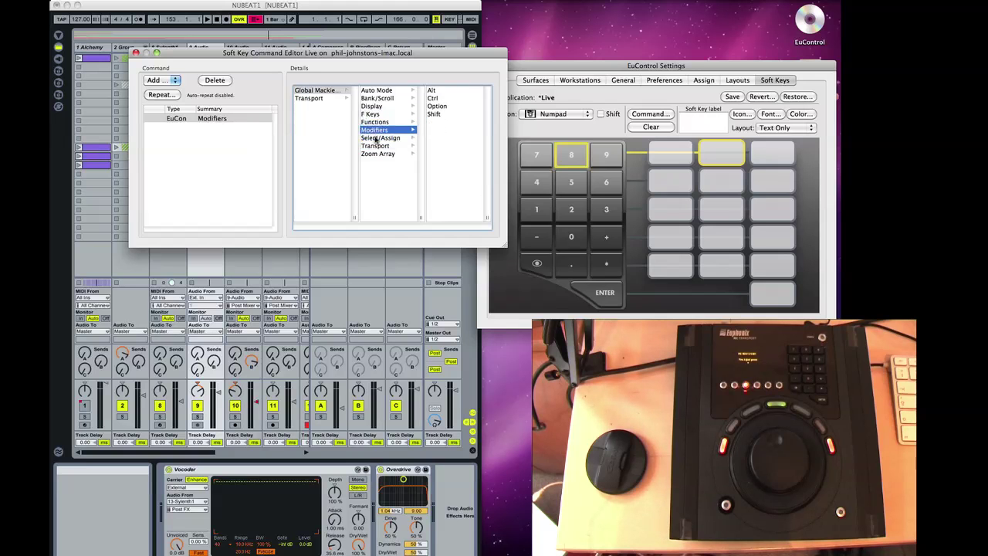
left_click(376, 139)
left_click(377, 146)
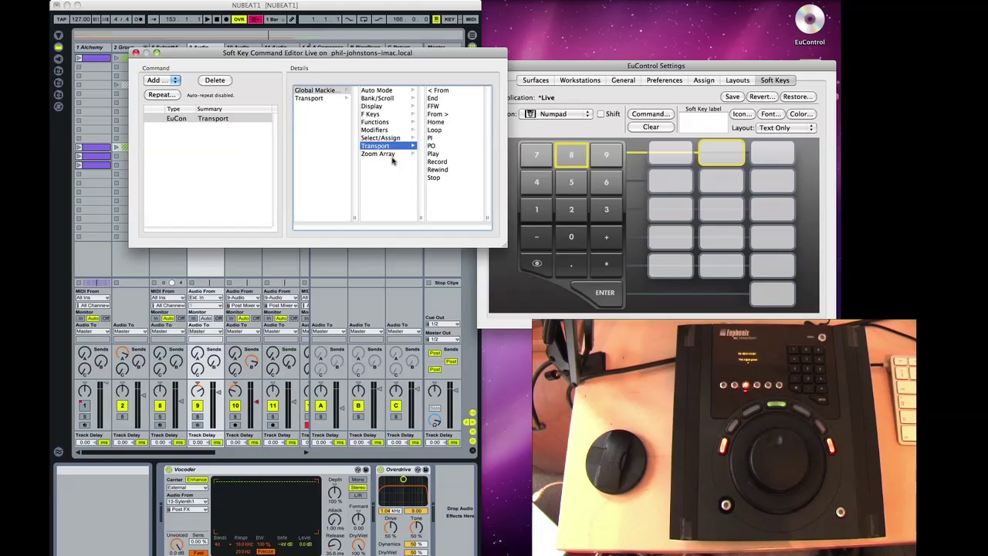
Set the numpad 8 key's EuCon command to Up from the Zoom Array group.
left_click(389, 156)
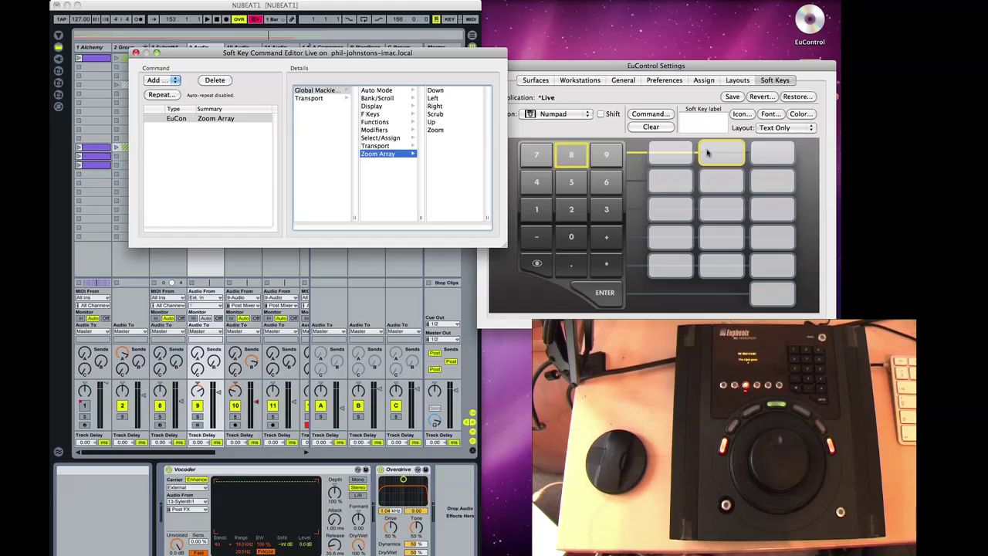
left_click(433, 98)
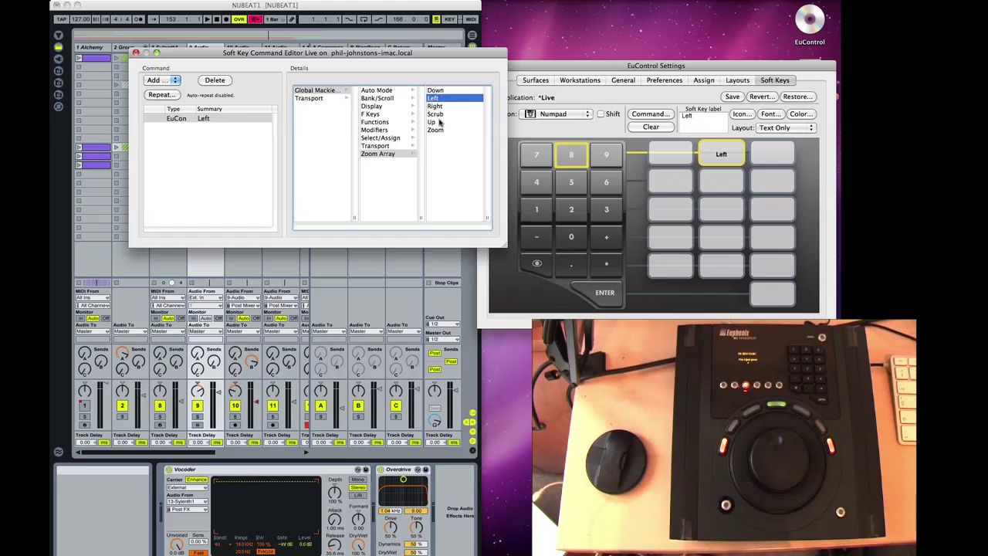
left_click(439, 123)
Select the numpad's 6 key in the EuControl soft key layout for editing.
left_click(774, 179)
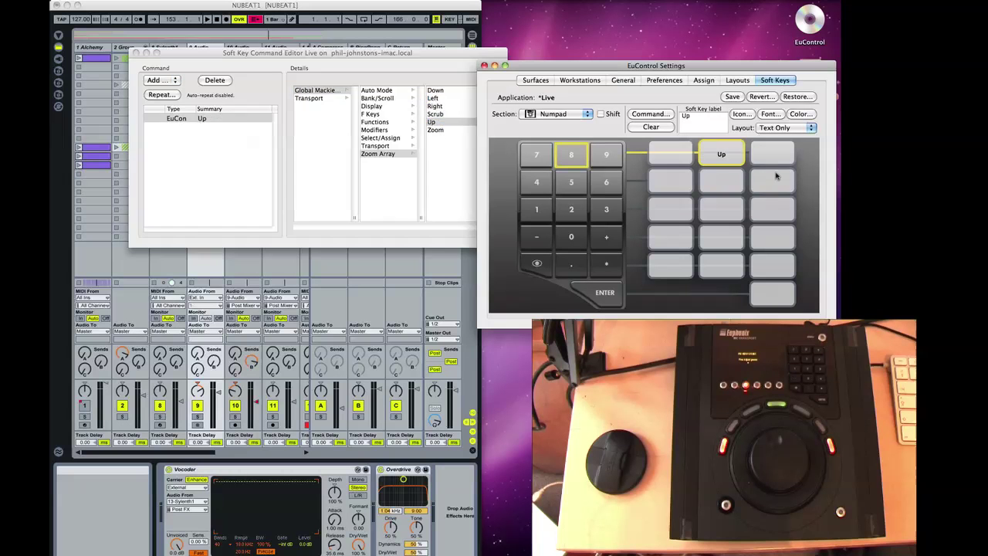
left_click(155, 82)
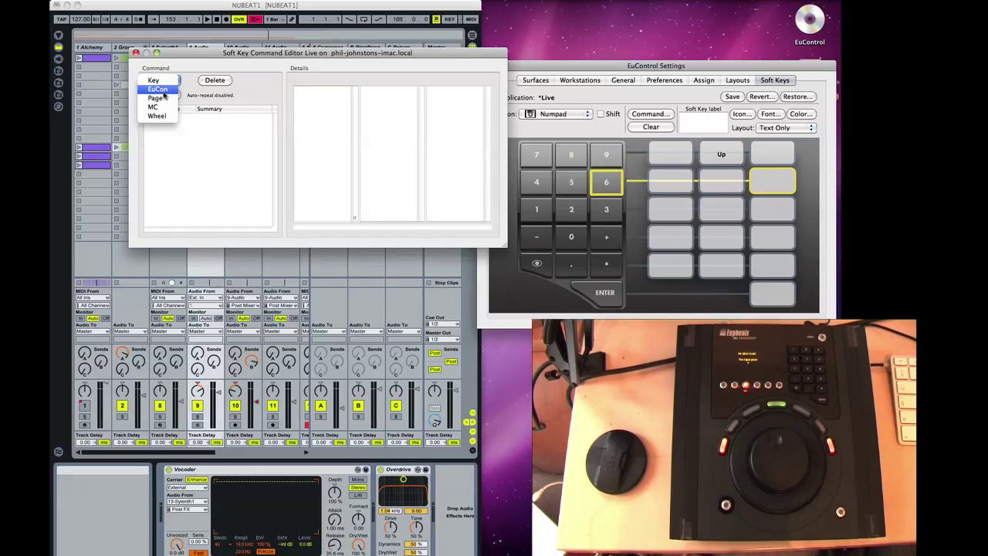
left_click(161, 98)
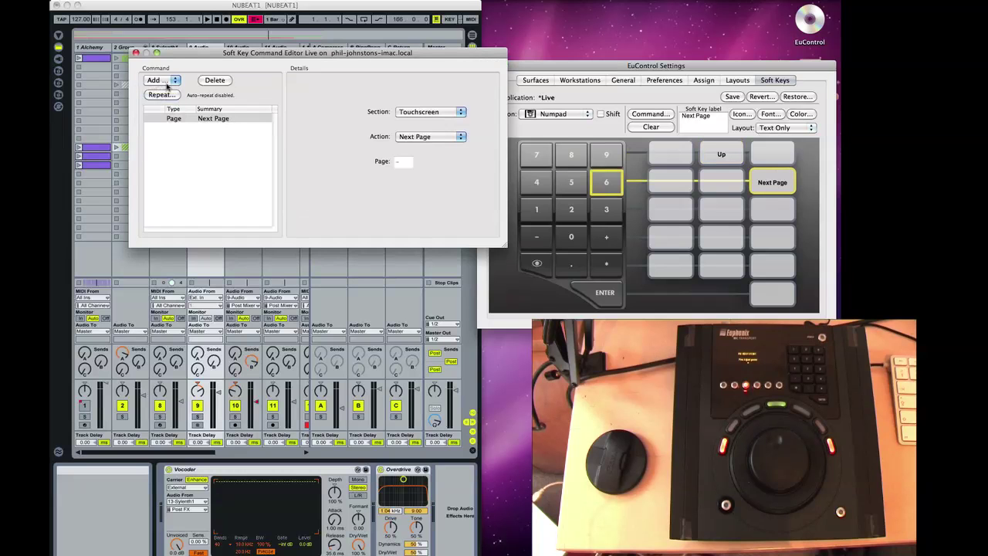
left_click(206, 118)
left_click(215, 81)
Add a EuCon command to the numpad's 6 key and set it to Right from the Global Mackie Controls' Zoom Array group.
left_click(160, 82)
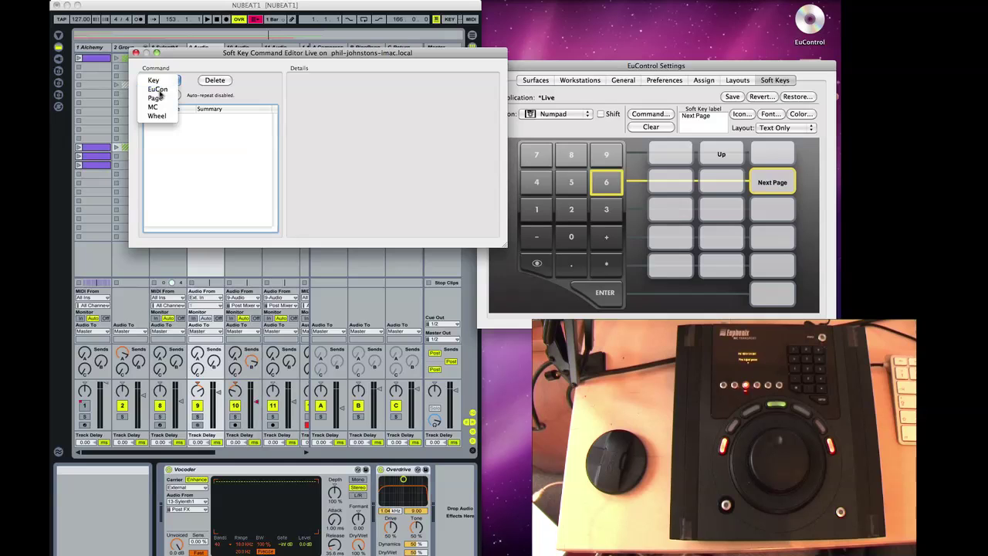
left_click(159, 91)
left_click(336, 90)
left_click(402, 153)
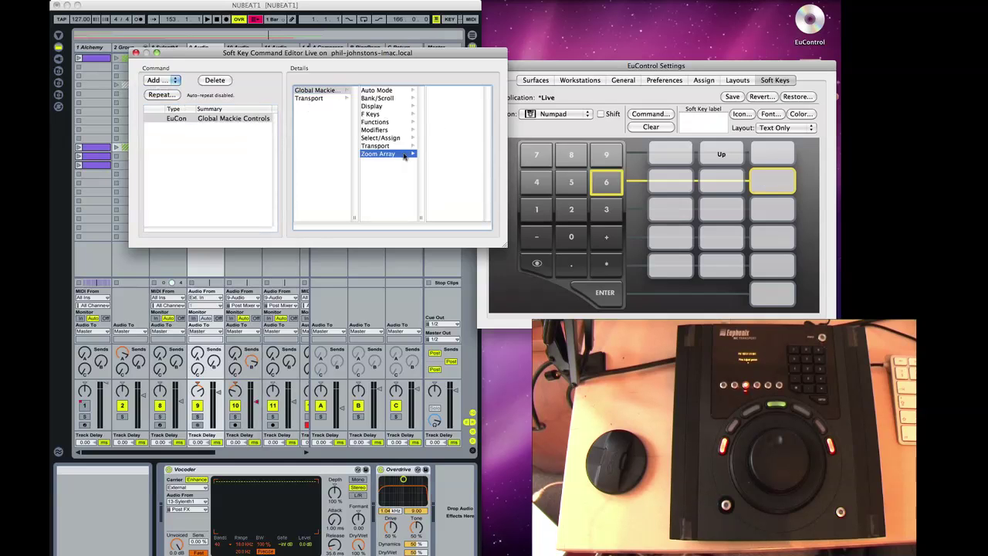
left_click(442, 108)
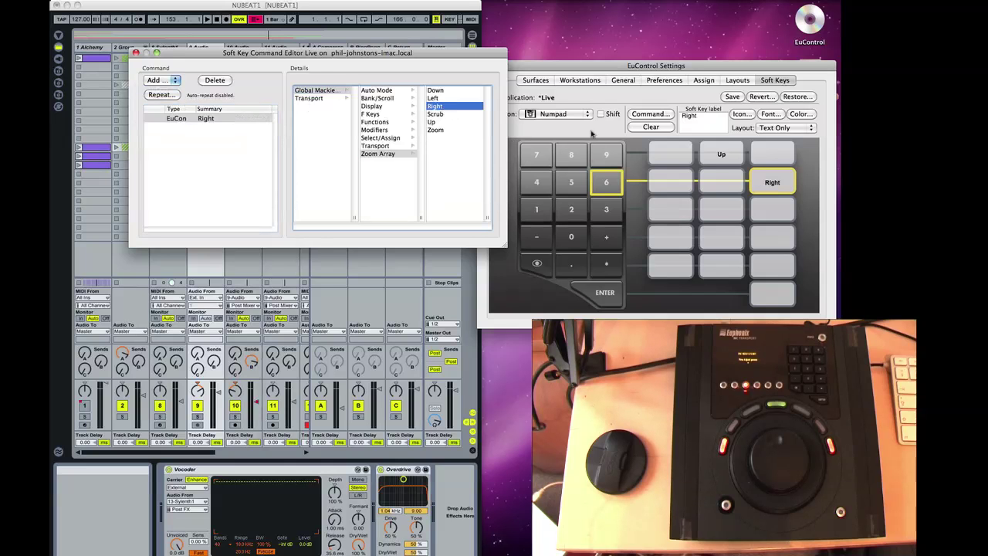
Give the numpad's 4 key the EuCon command Left from the Zoom Array group, and select the 2 key for editing.
left_click(670, 181)
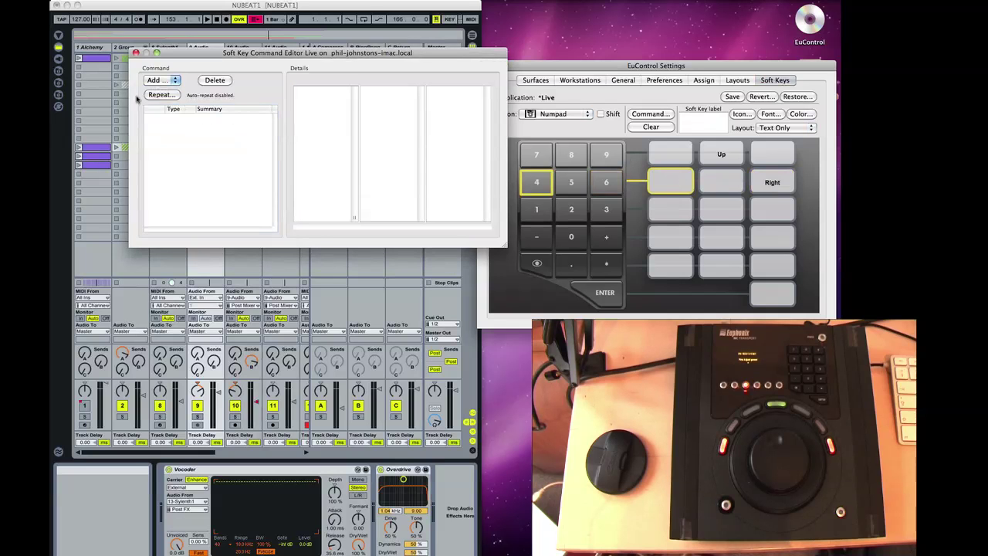
left_click(171, 81)
left_click(158, 85)
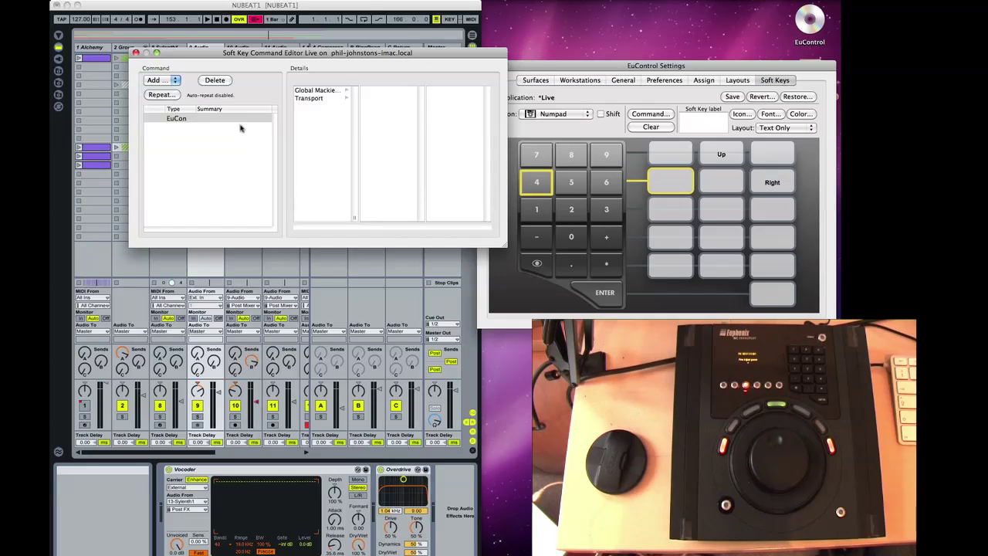
left_click(319, 91)
left_click(392, 154)
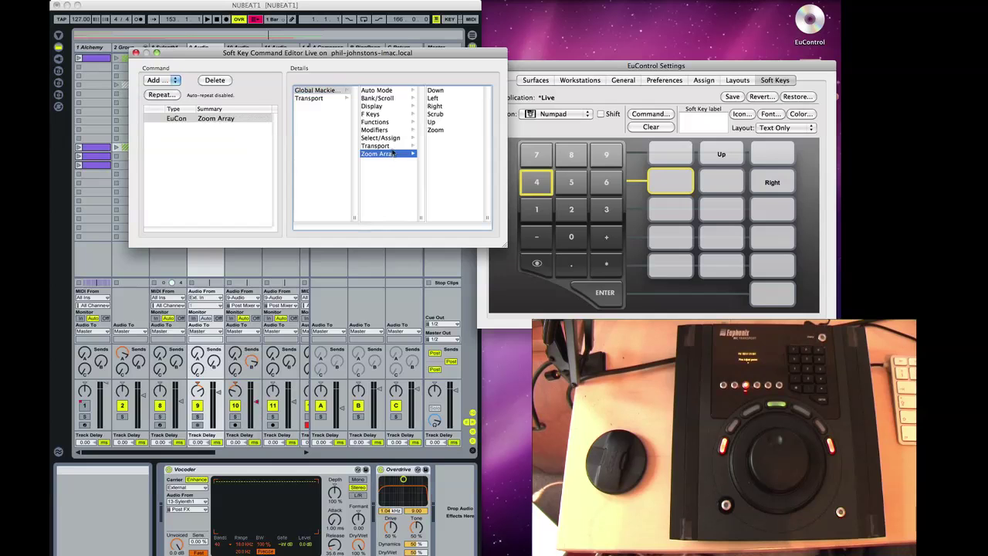
left_click(434, 99)
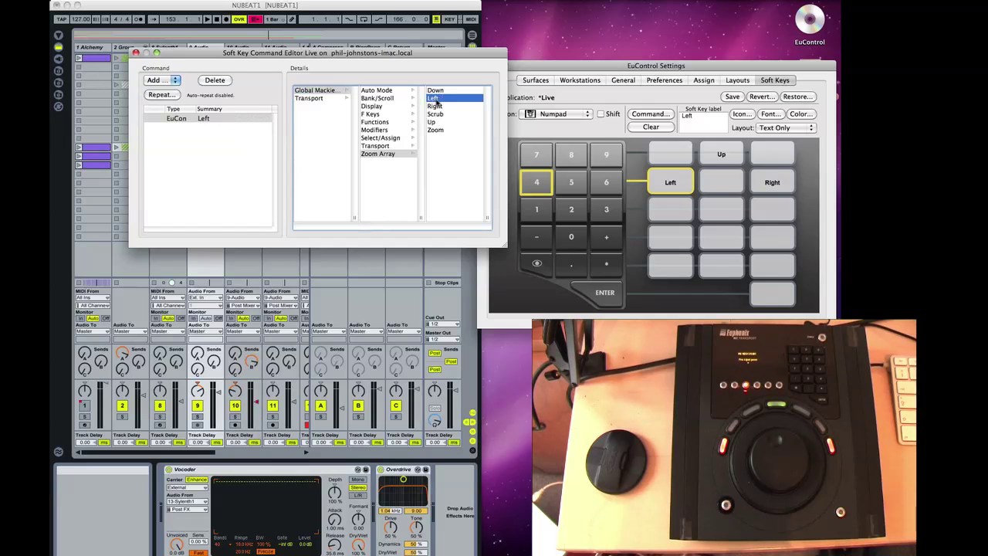
left_click(723, 207)
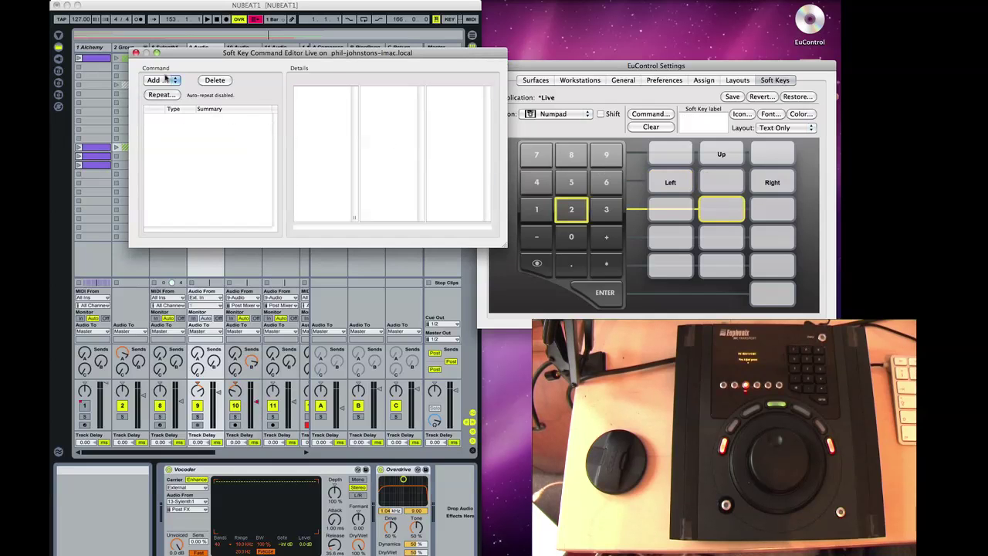
left_click(174, 81)
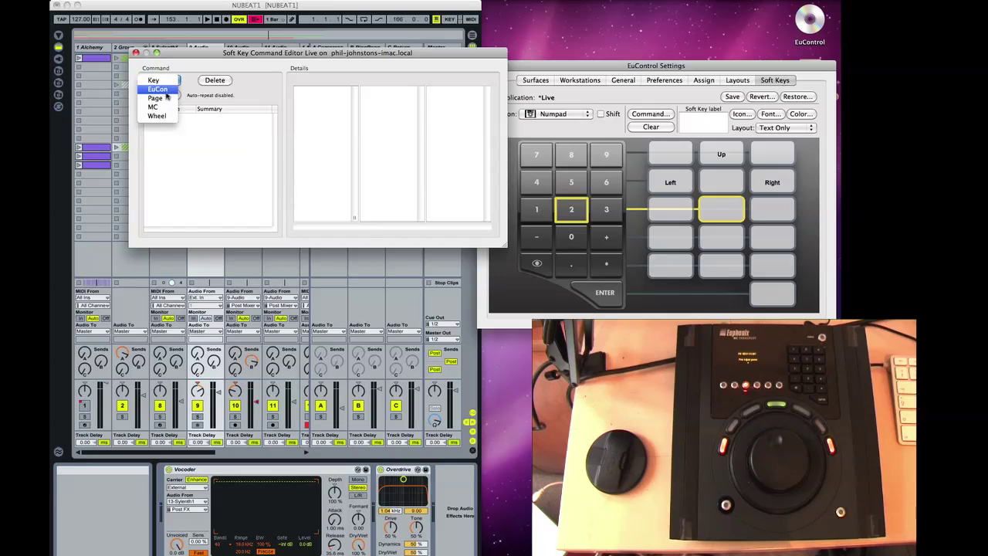
left_click(164, 98)
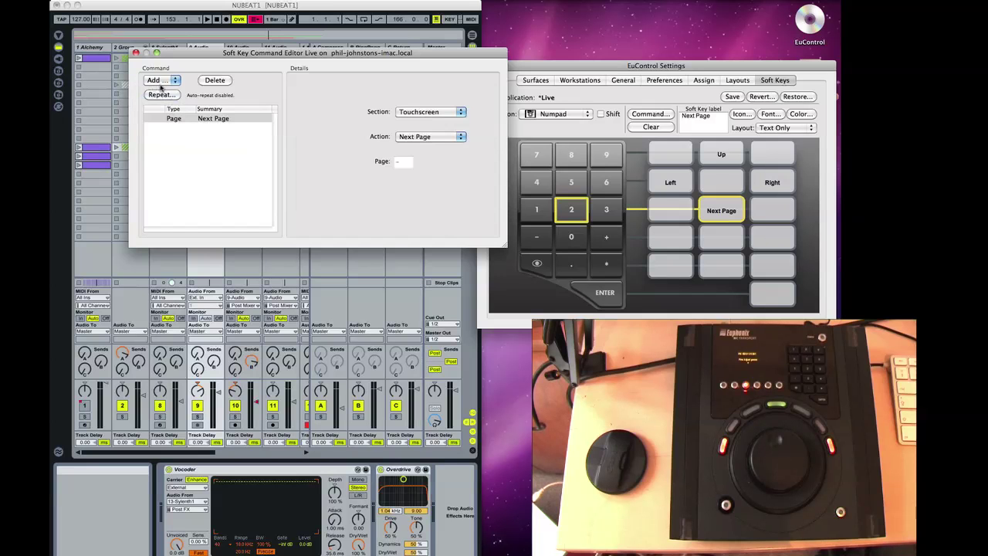
left_click(164, 80)
left_click(198, 90)
left_click(214, 80)
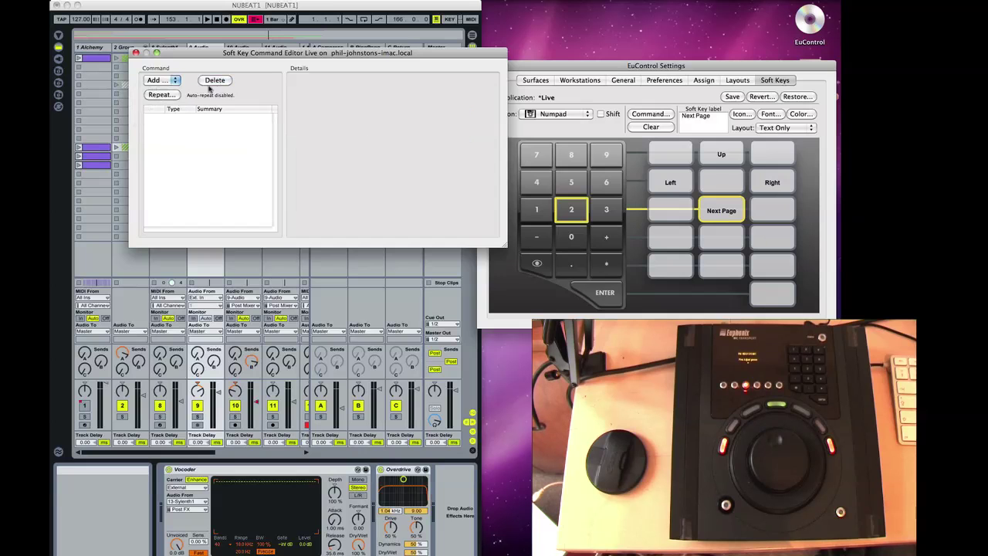
Add a EuCon command to the numpad's 2 key and set it to Down from the Global Mackie Controls' Zoom Array group.
left_click(164, 81)
left_click(164, 89)
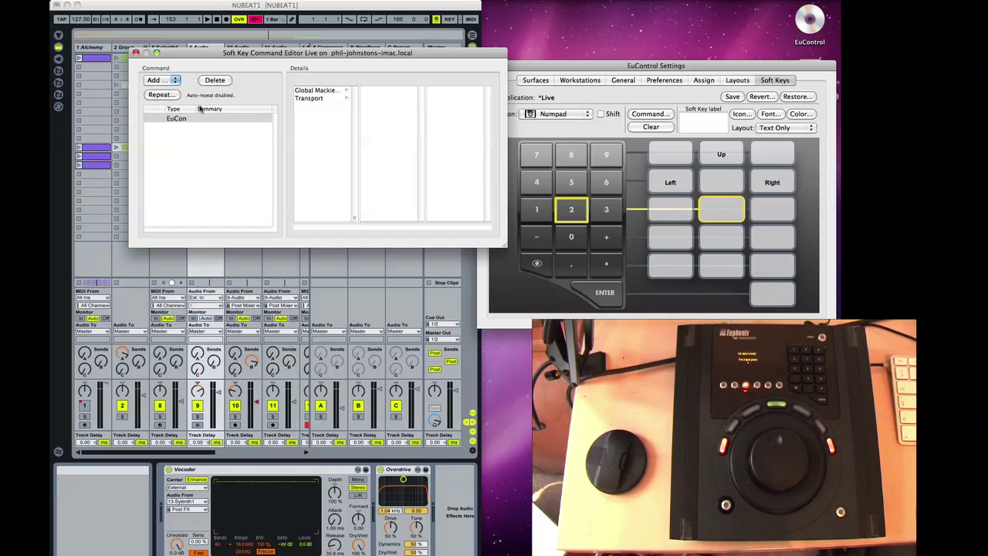
left_click(318, 92)
left_click(392, 154)
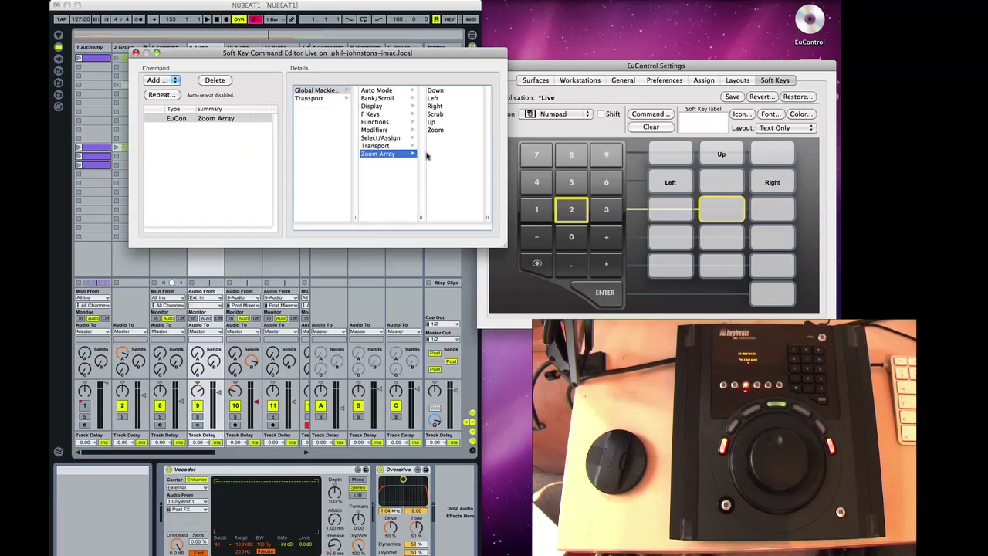
left_click(436, 91)
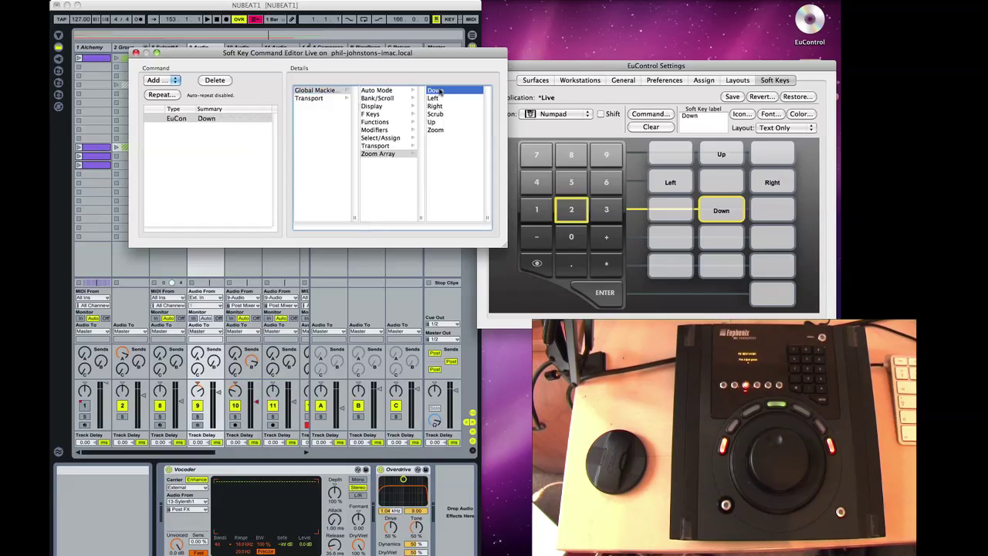
Assign the EuCon command Zoom from the Zoom Array group to the numpad's 5 key and close the command editor.
left_click(718, 183)
left_click(162, 82)
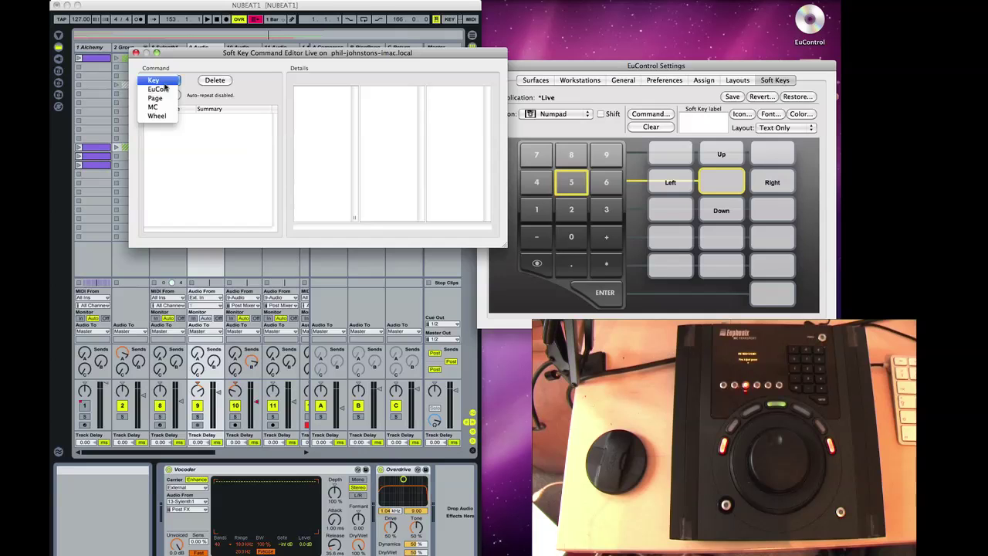
left_click(158, 85)
left_click(313, 92)
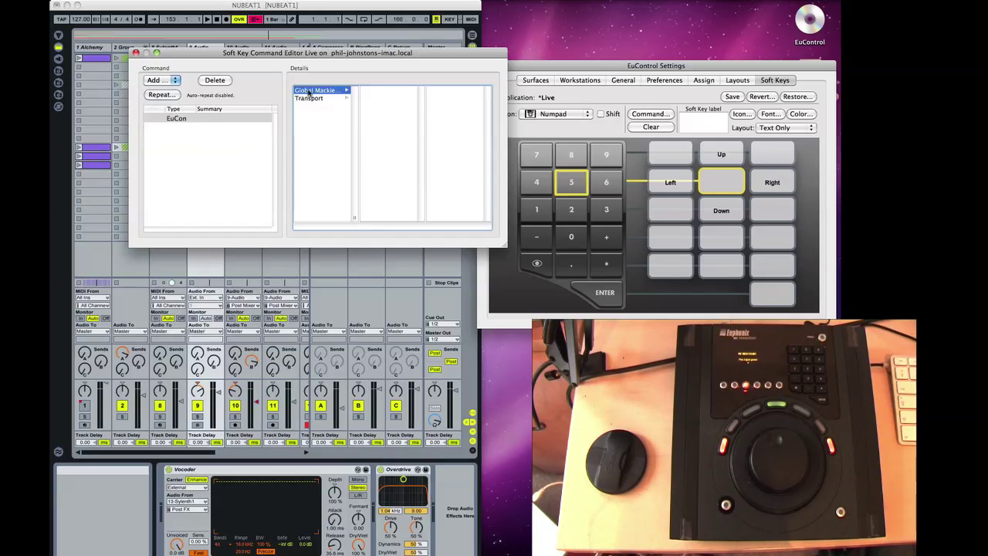
left_click(382, 153)
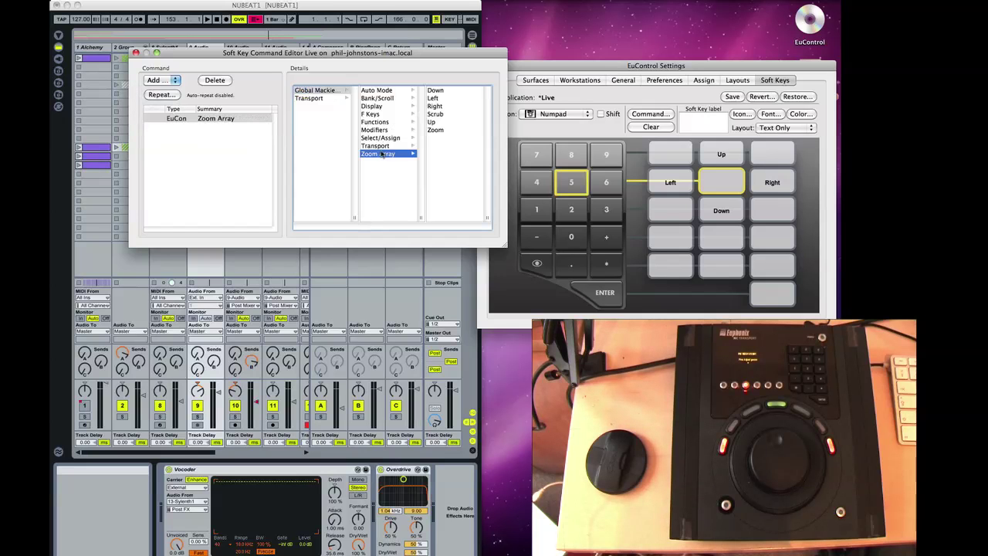
left_click(440, 131)
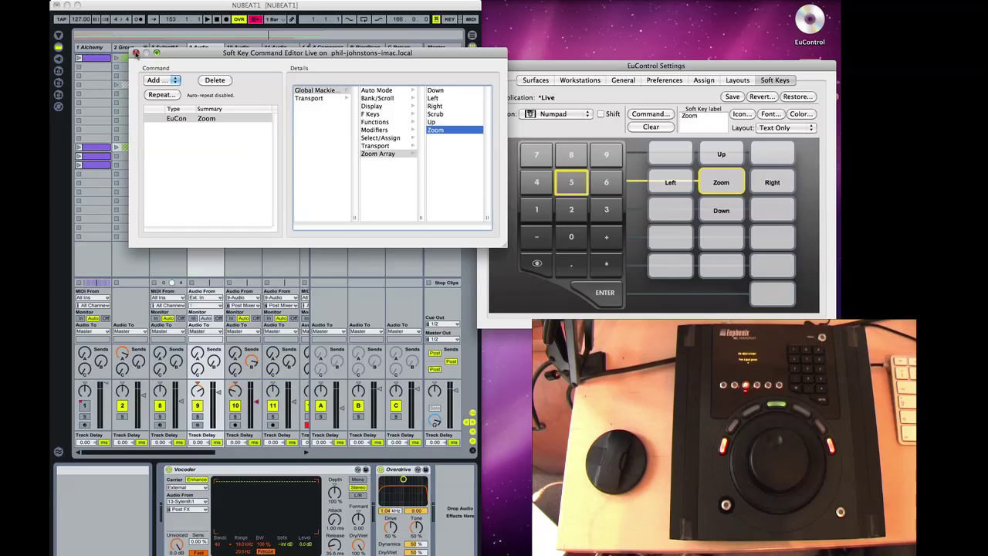
left_click(136, 53)
Switch to Live and test slot navigation in all four directions, starting from the 2 Group track's slot in scene 15.
left_click(142, 240)
left_click(143, 196)
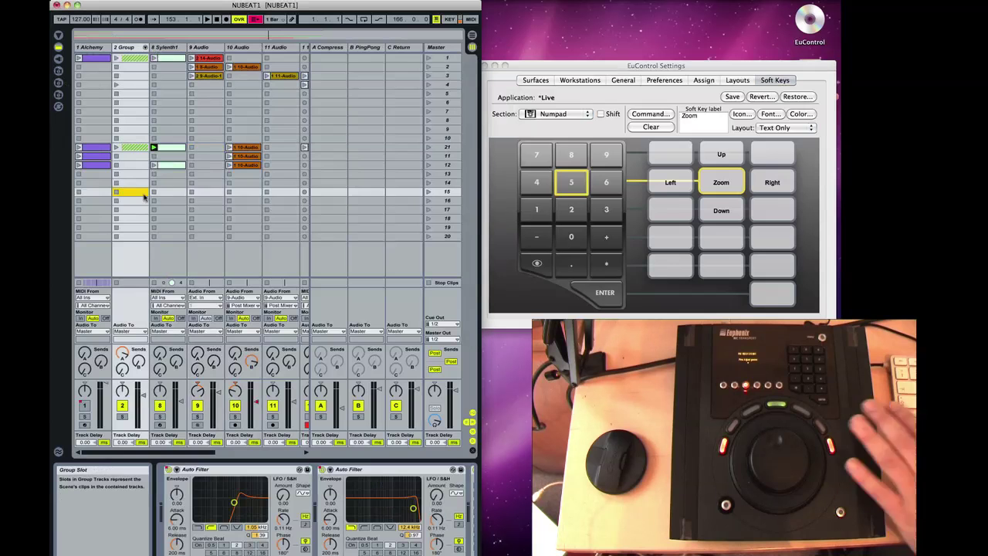
key("Up")
key("Up")
key("Up")
key("Up")
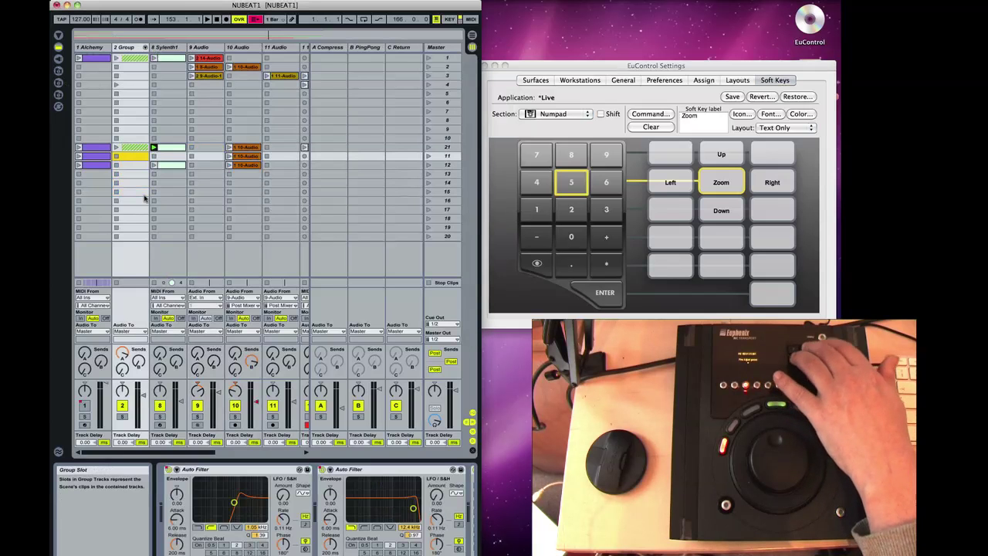
key("Right")
key("Right")
key("Right")
key("Left")
key("Left")
key("Left")
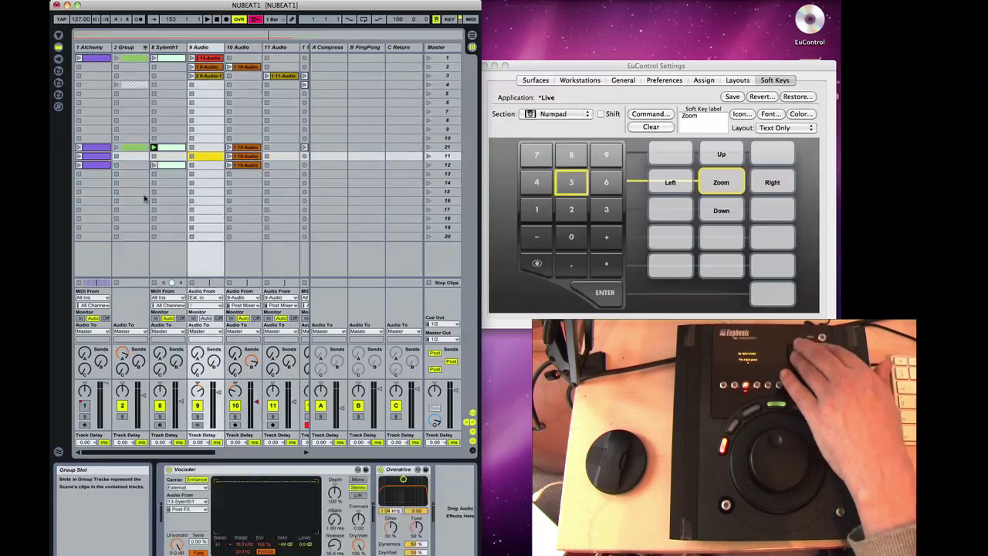
key("Down")
key("Down")
key("Down")
key("Down")
key("Down")
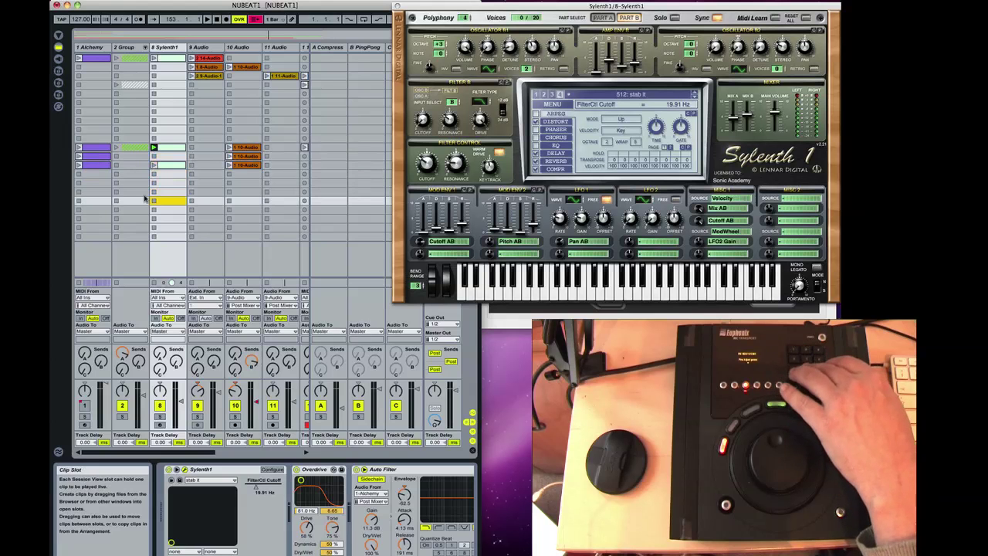
Move the selection up to the 8 Sylenth1 track's clip in the scene labelled 21 and launch it.
key("Up")
key("Up")
key("Up")
key("Up")
key("Up")
key("Up")
key("Left")
key("Return")
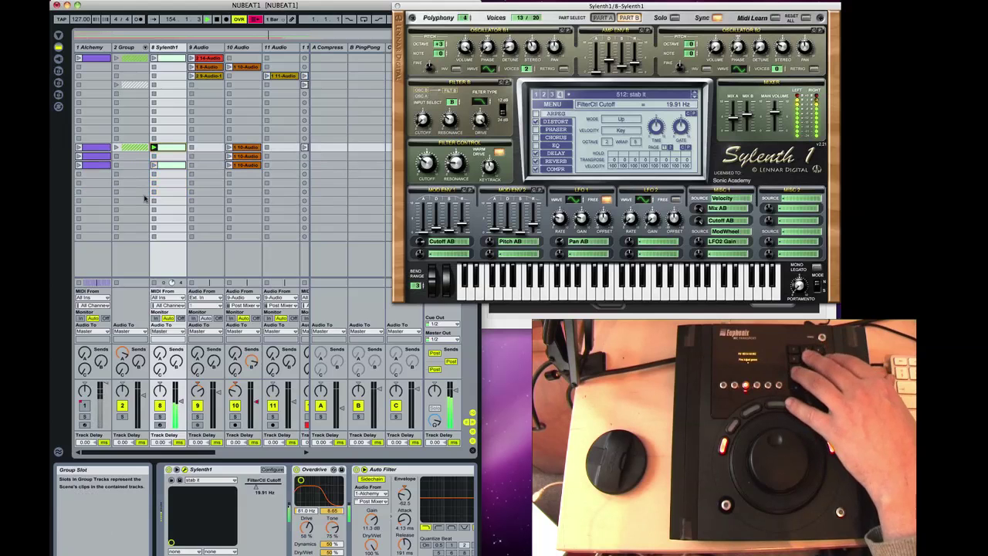
Move the selection across scene 21 to the 10 Audio track's clip and launch it.
key("Right")
key("Right")
key("Right")
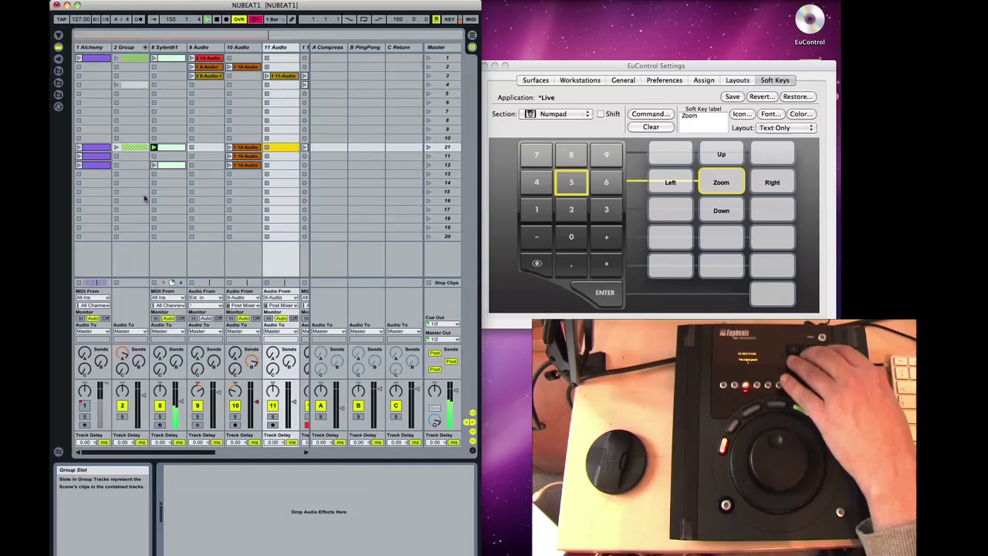
key("Left")
key("Return")
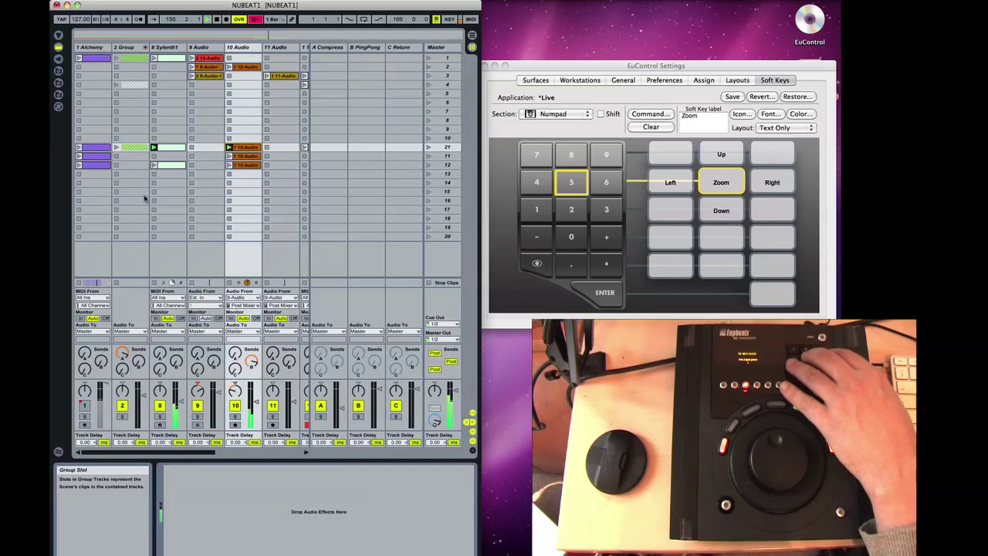
Move the selection across scene 21 to the 1 Alchemy track's clip and launch it.
key("Left")
key("Left")
key("Left")
key("Left")
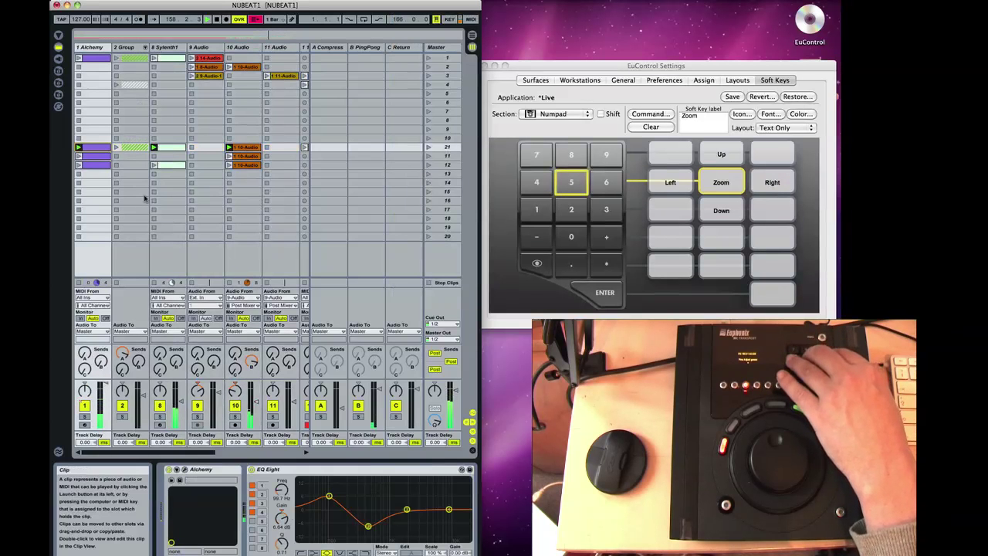
Switch Live to Arrangement View and place the insertion marker mid-song on the 8 Sylenth1 and 2 Group tracks.
left_click(567, 114)
left_click(409, 117)
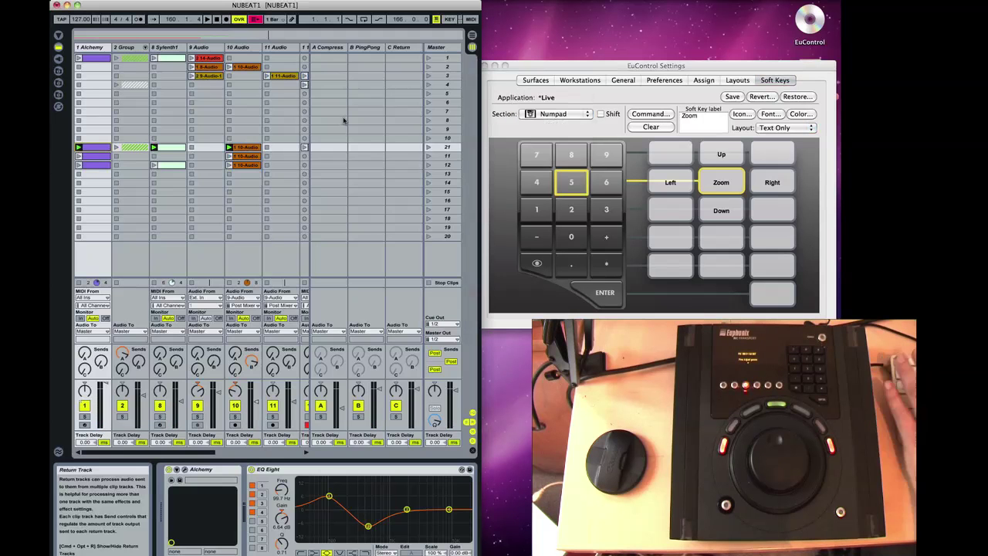
key("Tab")
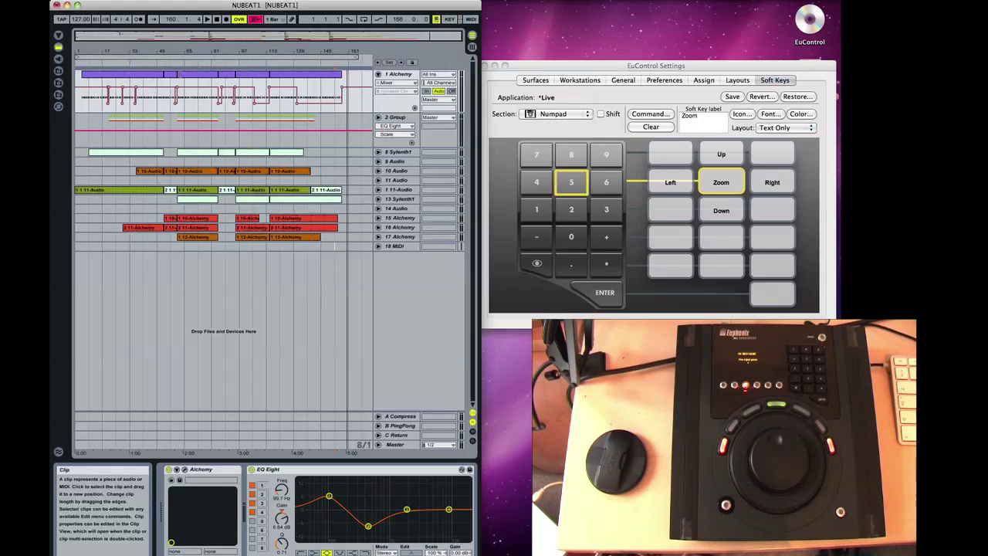
left_click(199, 64)
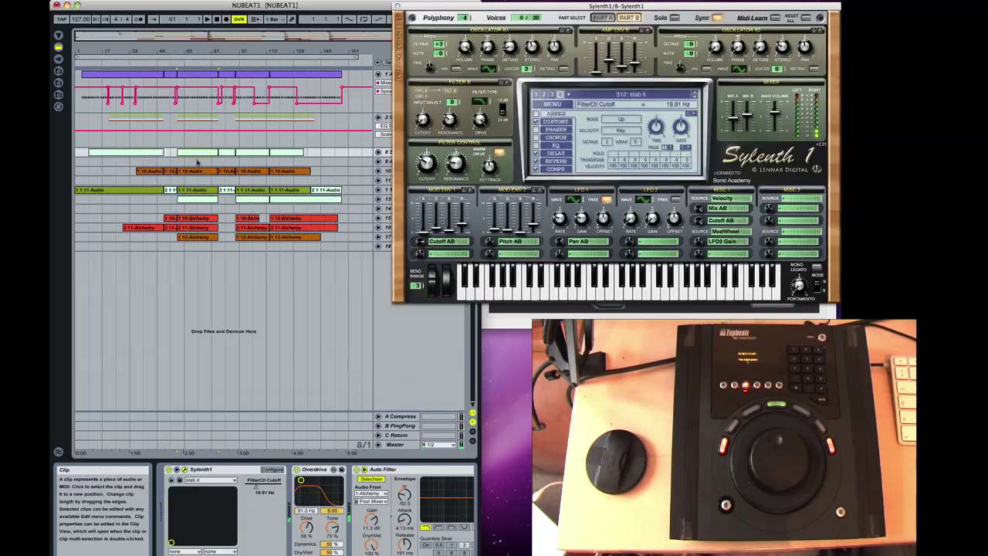
left_click(198, 146)
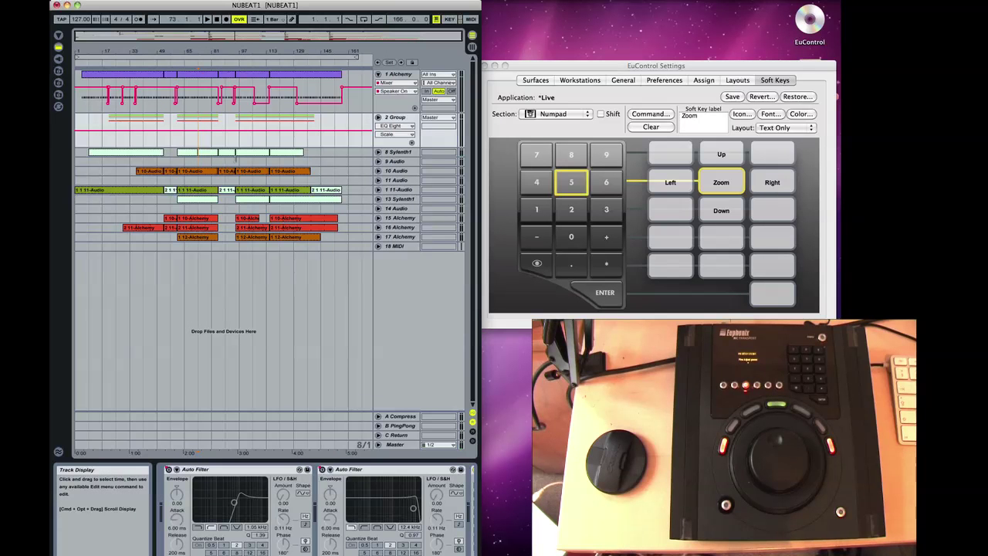
Switch to EuControl Settings and show the Softkeys section for Live's soft key assignments.
left_click(574, 115)
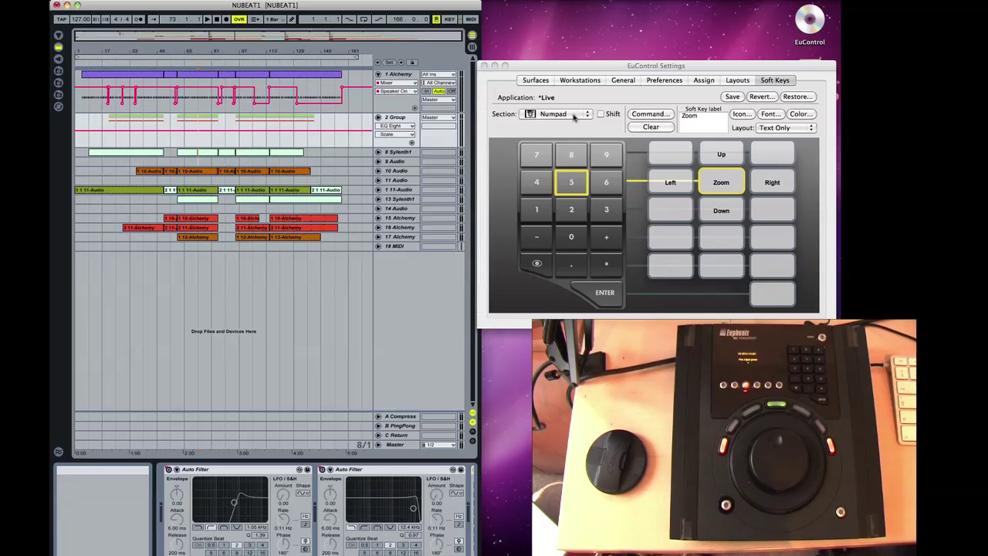
left_click(574, 115)
left_click(569, 124)
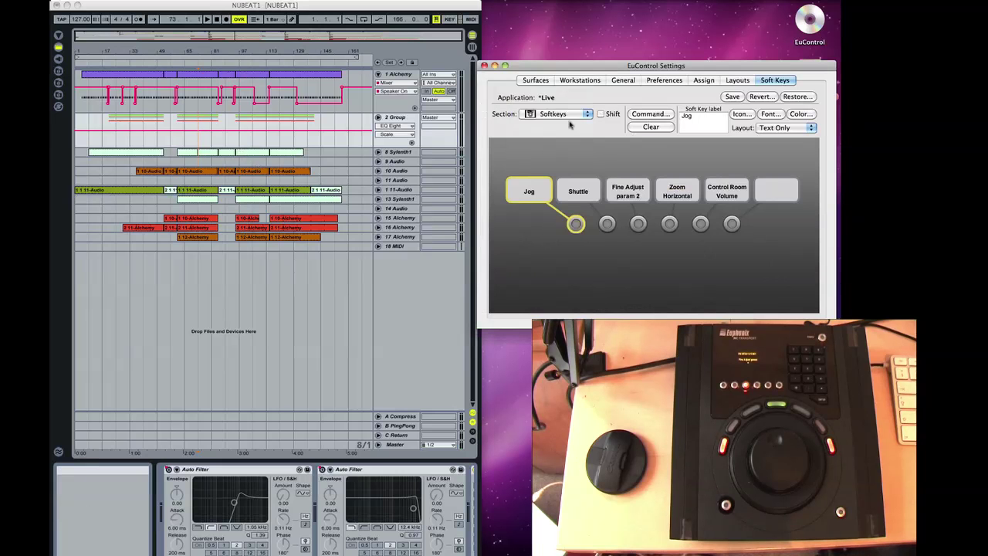
Show the shifted soft keys of the Wheel section and open the command editor for the empty lowest-left wheel key.
left_click(567, 116)
left_click(569, 124)
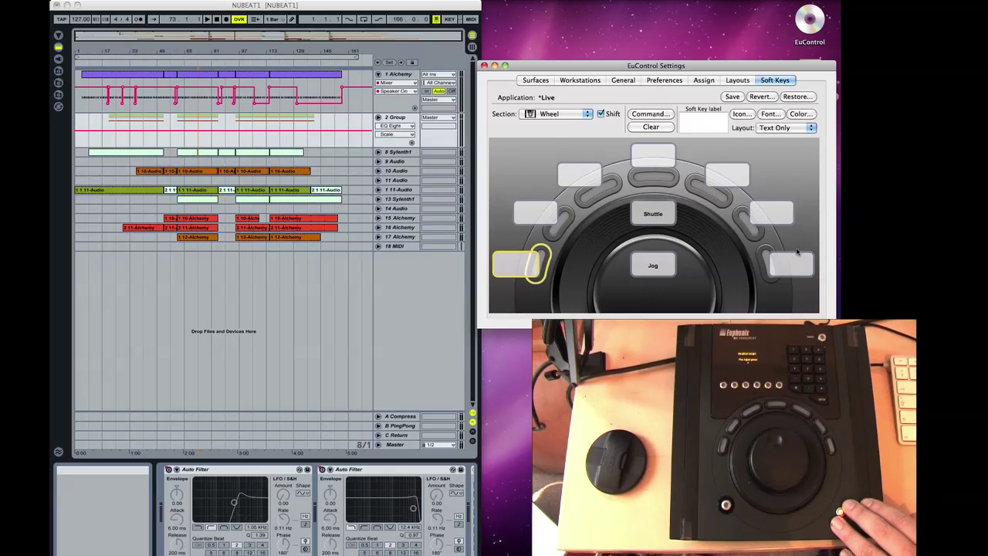
double_click(522, 266)
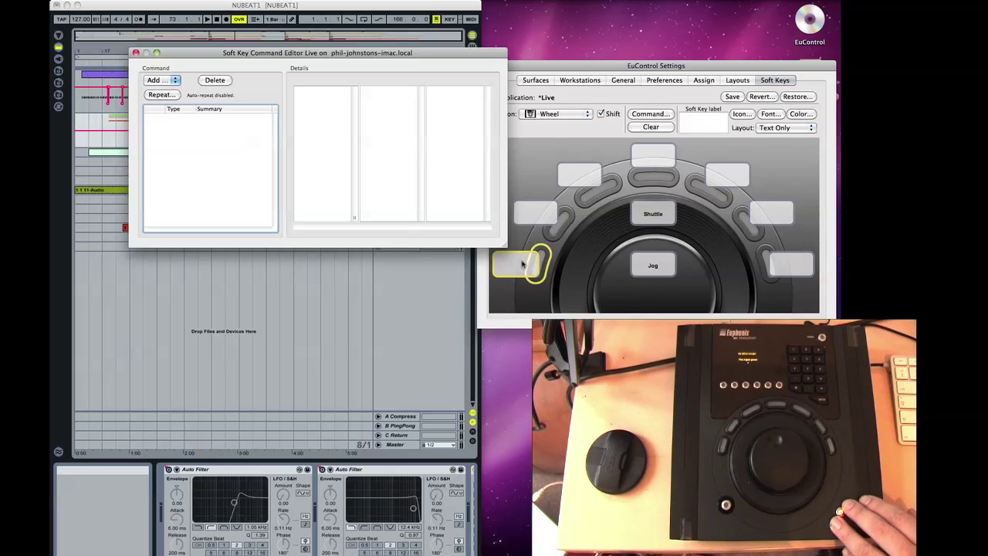
left_click(157, 79)
left_click(159, 77)
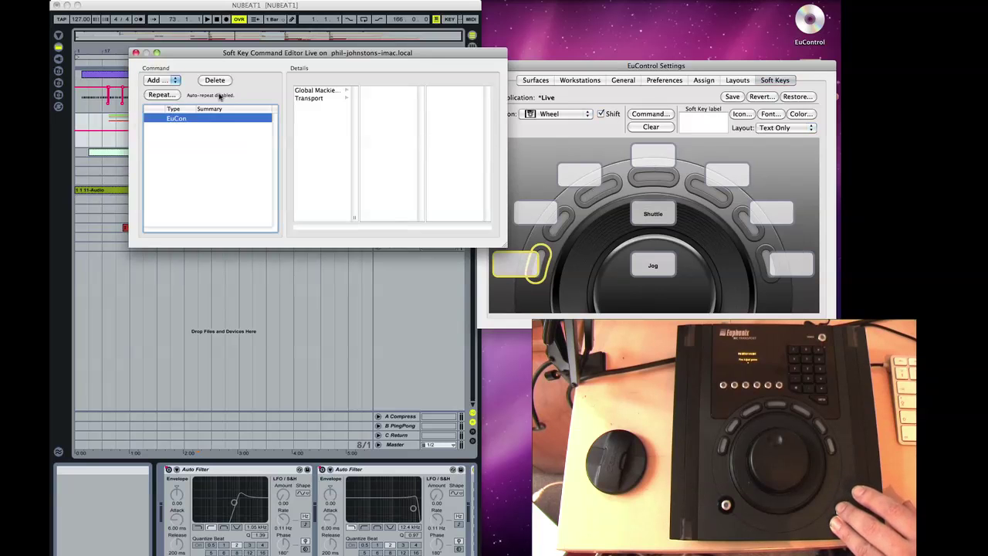
left_click(210, 81)
Add a Key command of CMD + e to the shifted lowest-left wheel key and close the command editor.
left_click(162, 81)
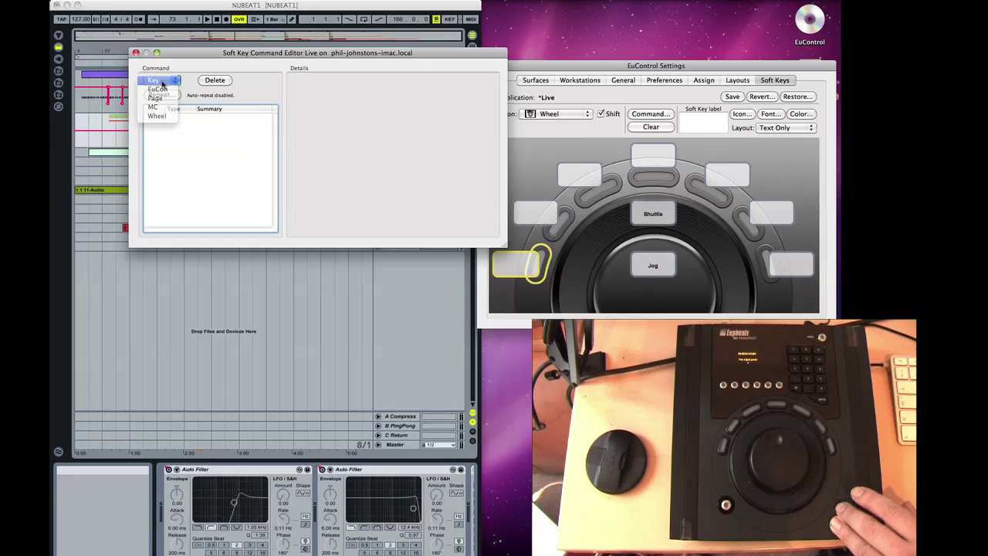
left_click(161, 81)
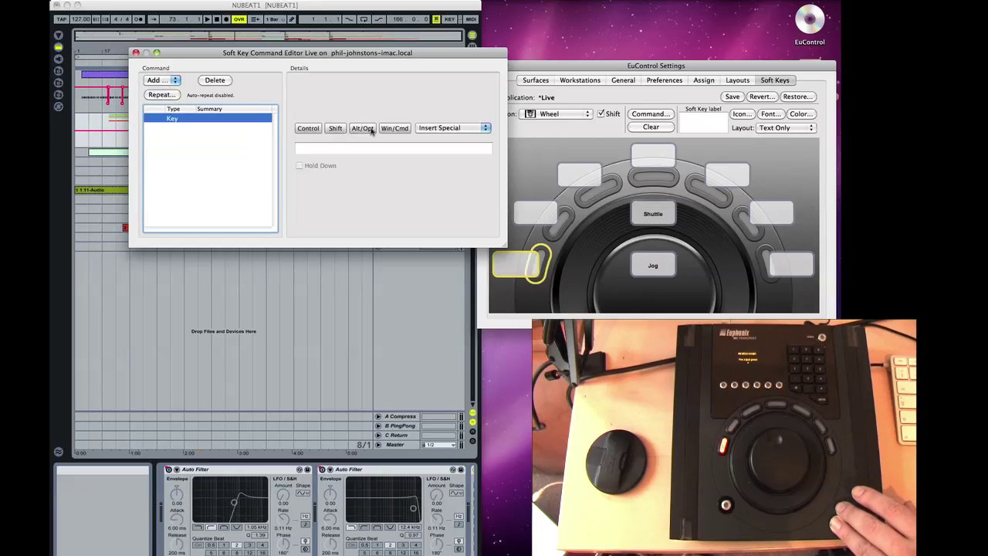
left_click(394, 130)
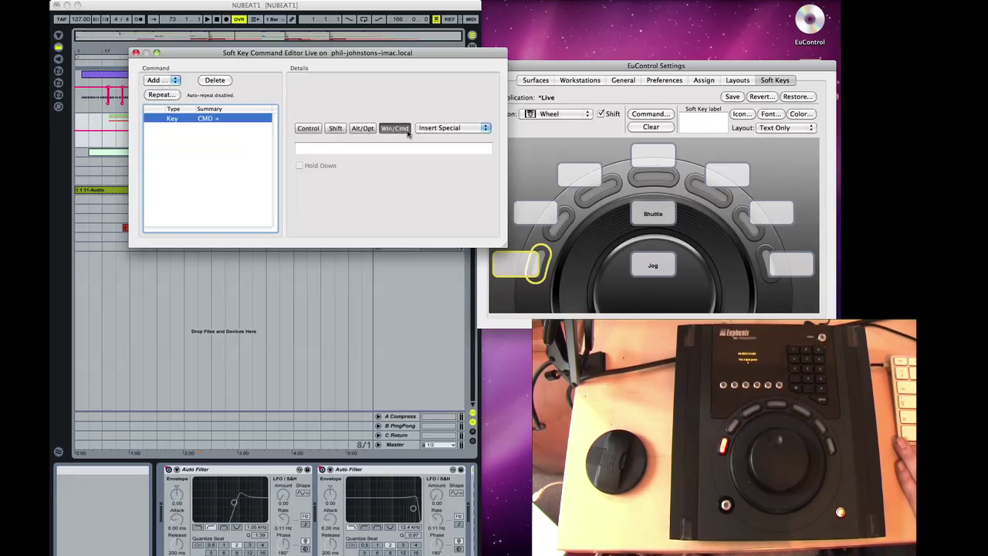
left_click(455, 129)
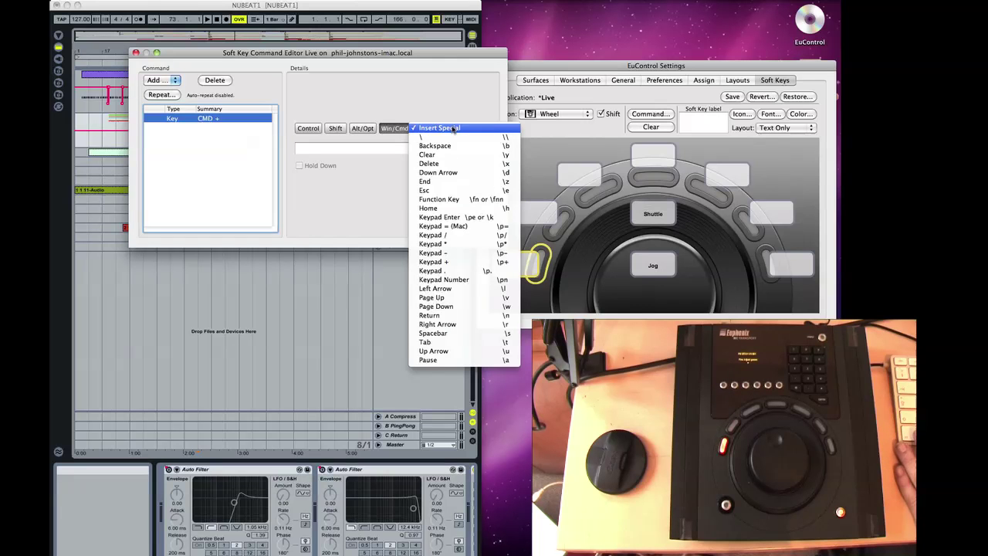
left_click(382, 146)
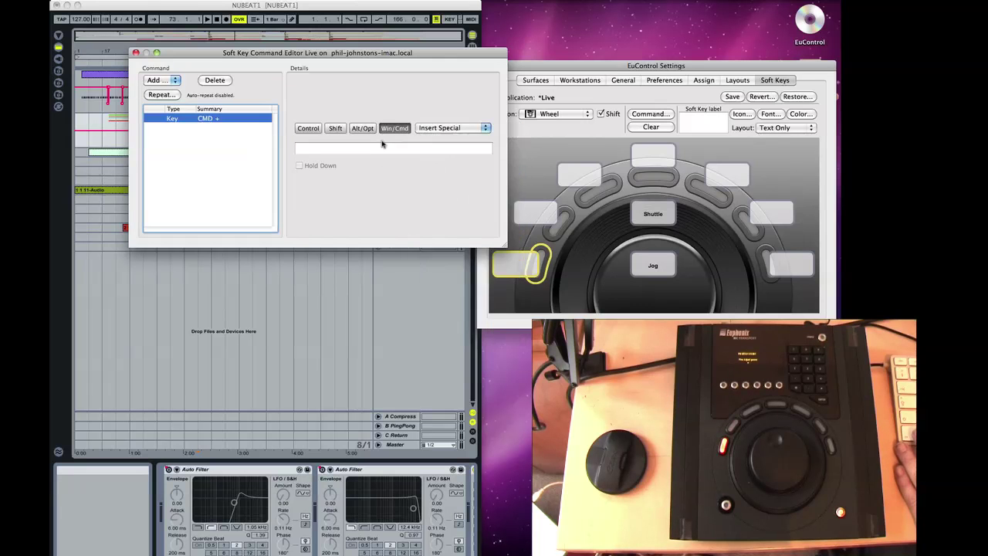
left_click(382, 146)
type("e")
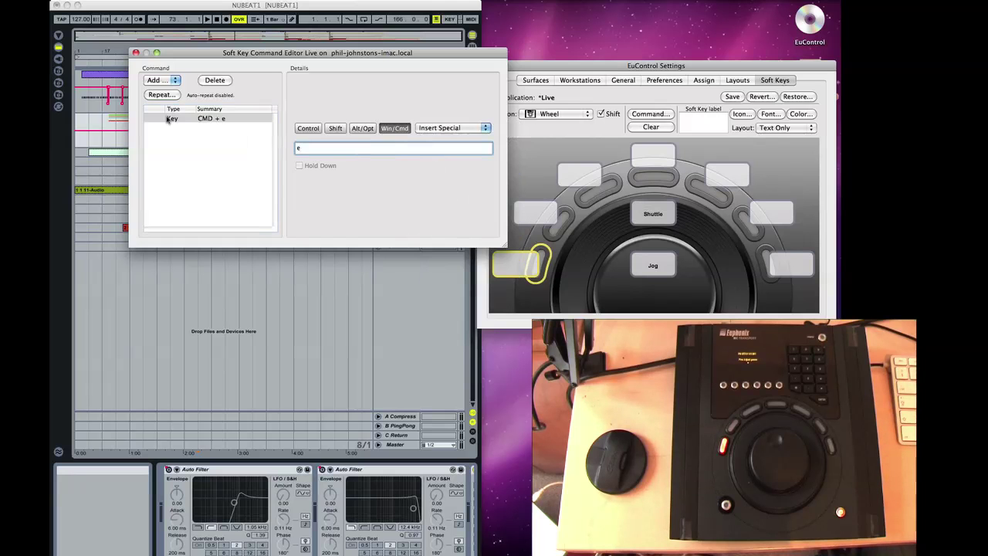
left_click(136, 54)
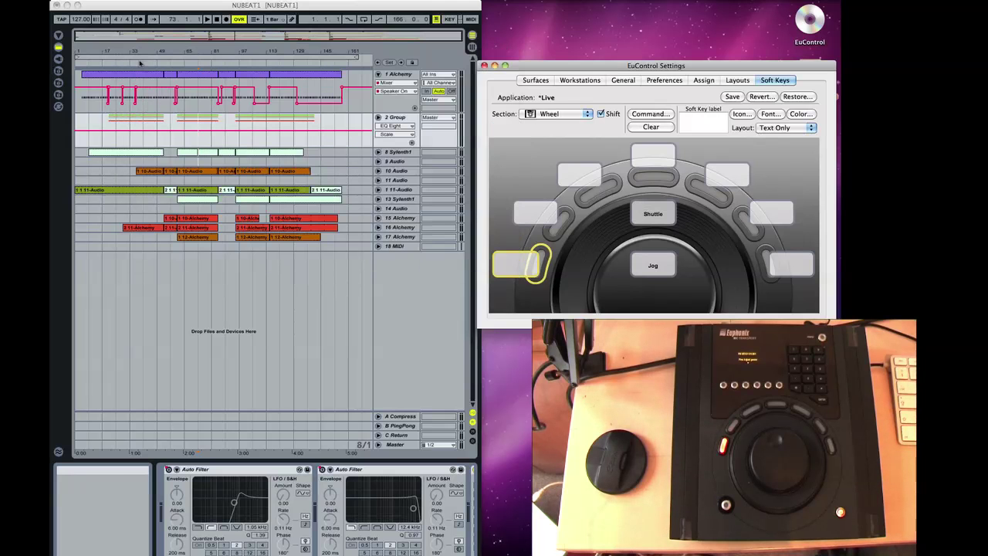
Split the 8 Sylenth1 clip in Live's arrangement at the edges of a selected range and again near bar 65.
left_click(186, 303)
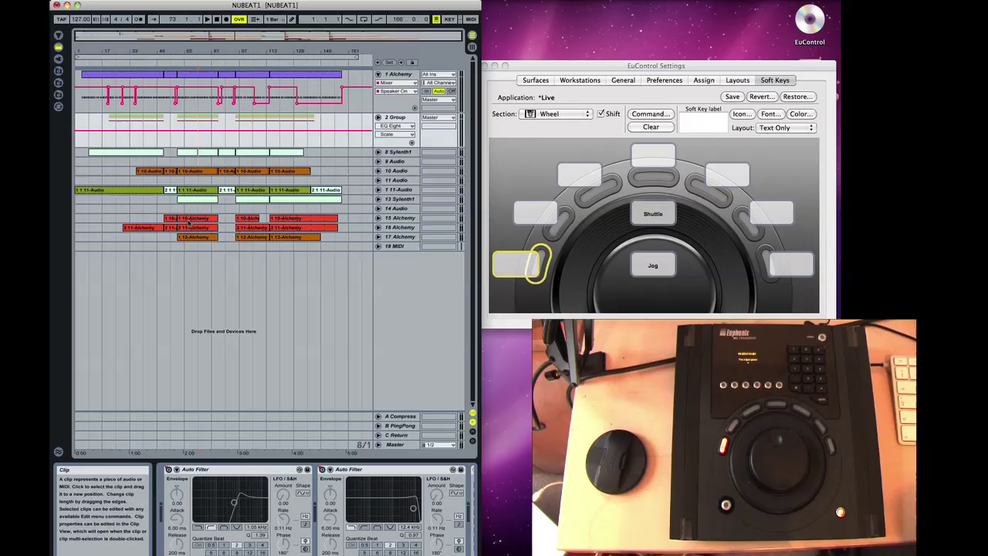
left_click(210, 131)
left_click(209, 157)
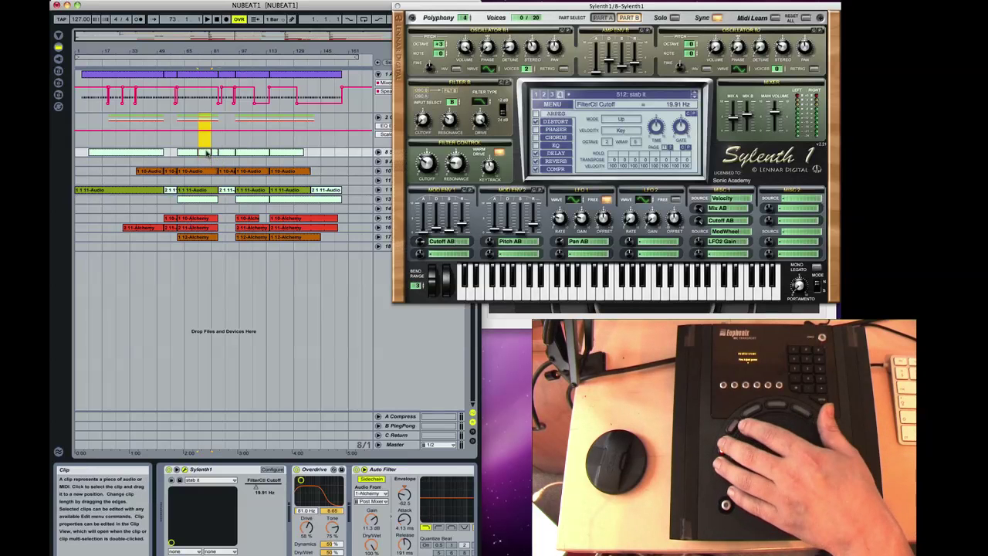
left_click(186, 149)
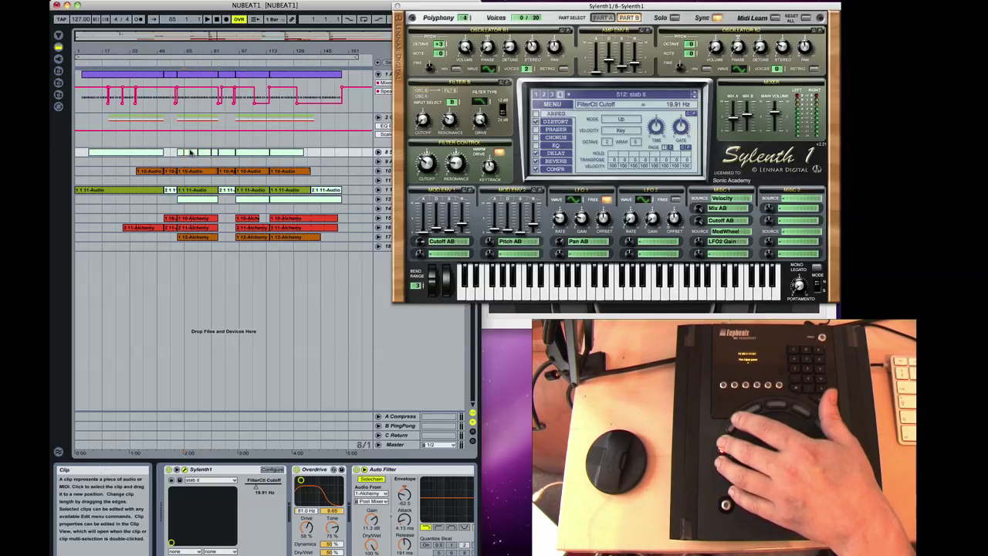
Close the Sylenth1 plug-in window covering the arrangement and EuControl Settings.
left_click(120, 0)
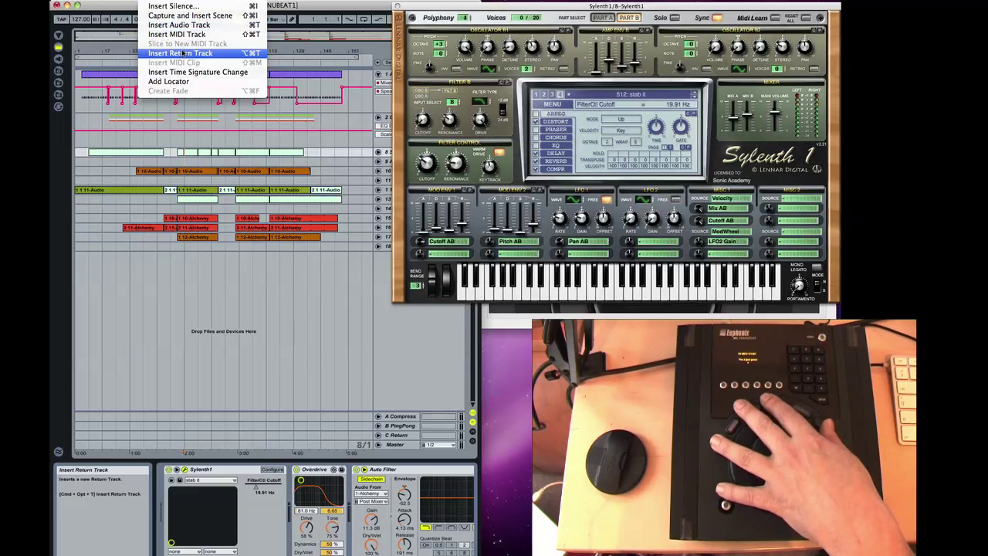
left_click(393, 358)
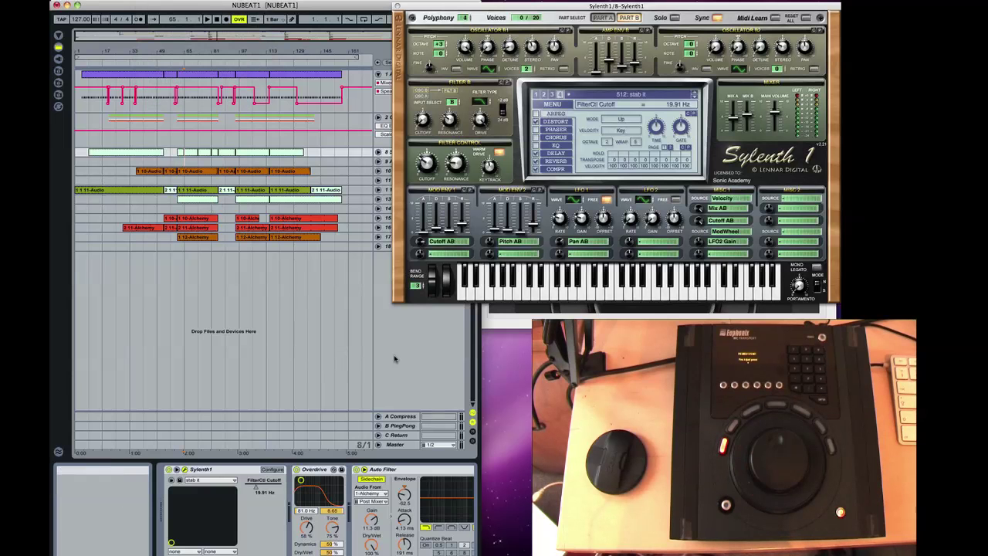
left_click(397, 6)
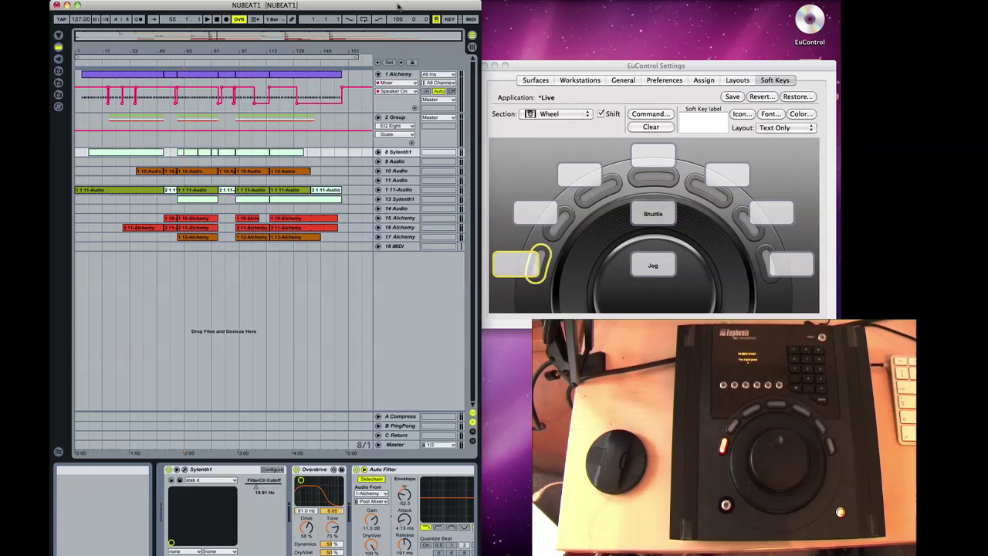